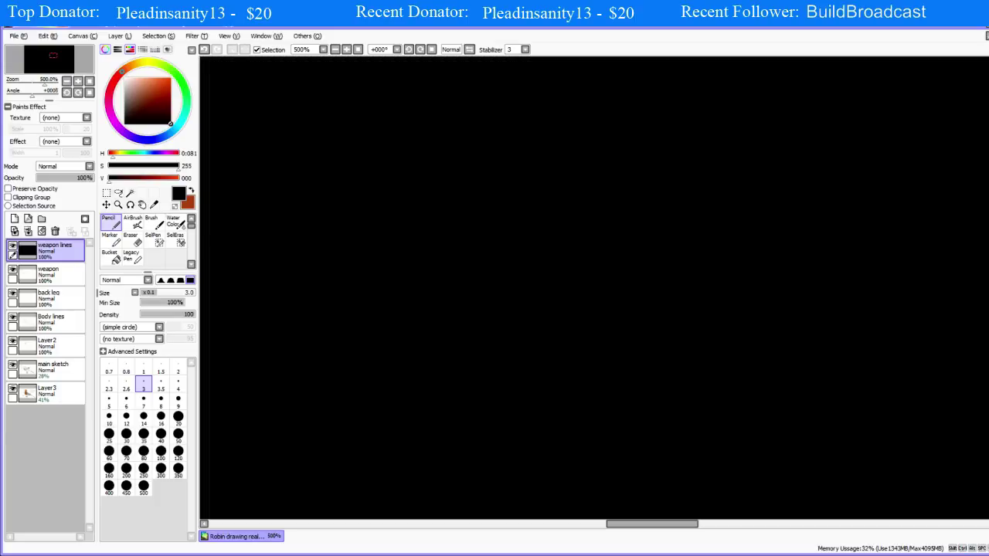
Step: Undo the black fill covering the weapon lines layer and save the drawing
{"action": "key", "text": "ctrl+z"}
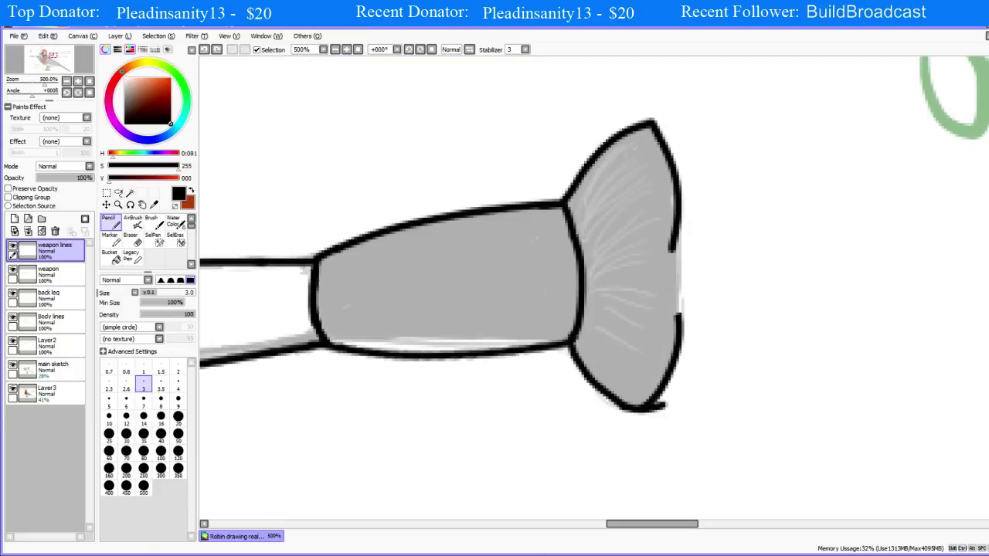
{"action": "key", "text": "alt+f"}
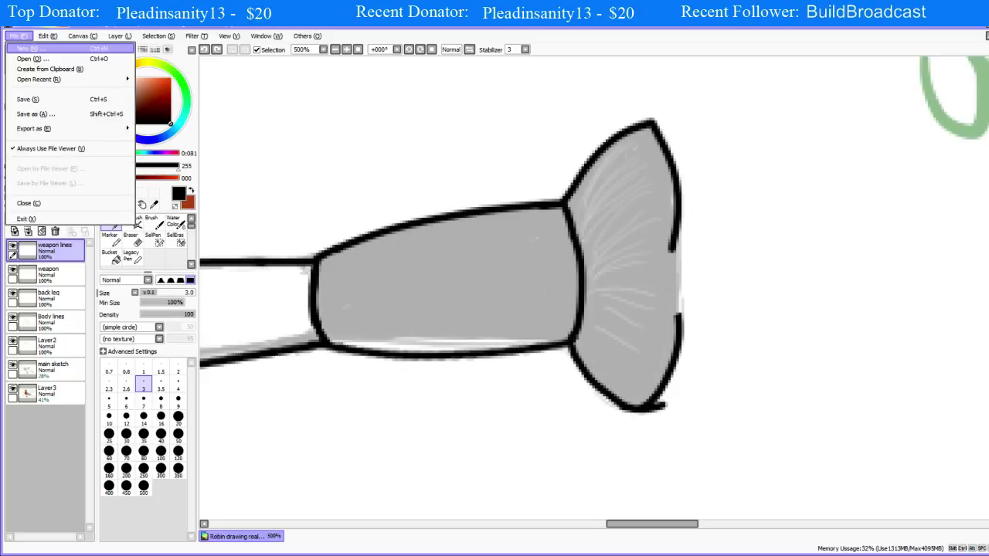
{"action": "key", "text": "Down"}
{"action": "key", "text": "Down"}
{"action": "key", "text": "Down"}
{"action": "key", "text": "Down"}
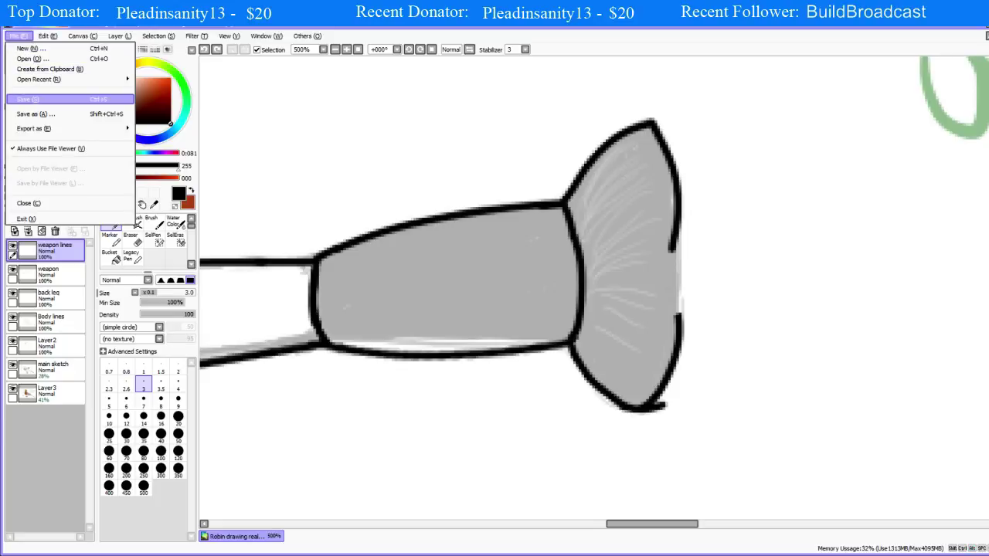
{"action": "key", "text": "Return"}
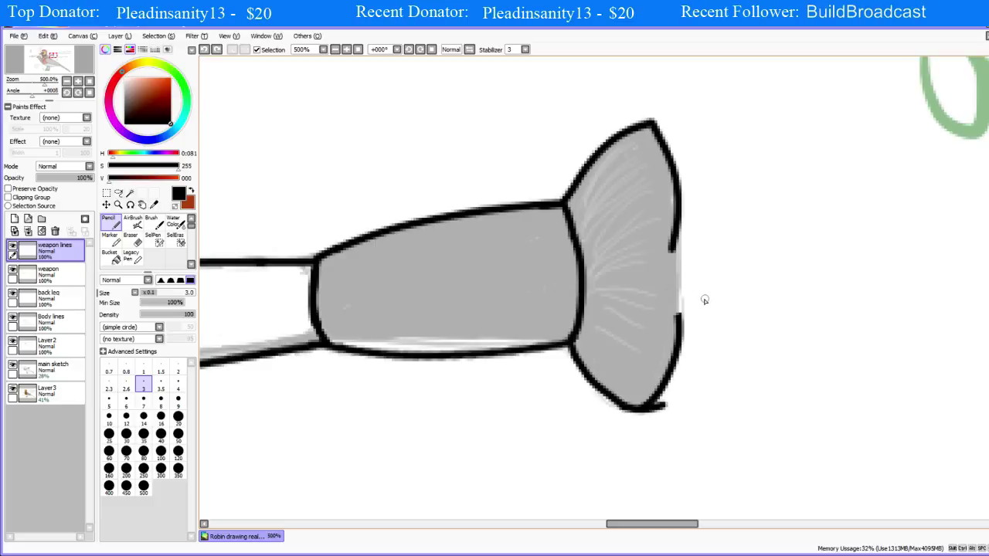
Step: Undo the upper outer edge of the launcher's flared end and redraw it with the Pencil from the upper tip, retrying until the curve fits
{"action": "key", "text": "ctrl+z"}
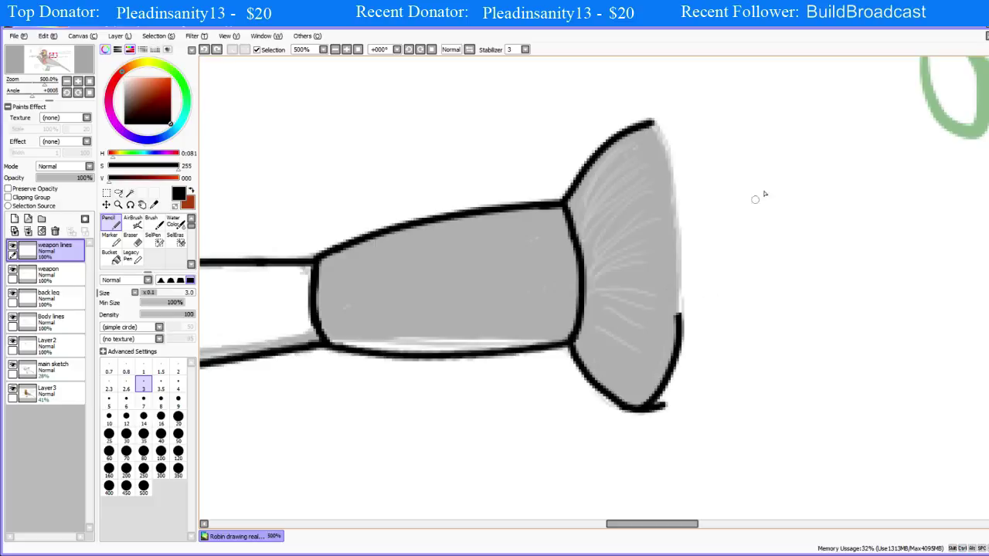
{"action": "left_click_drag", "start_coordinate": [651, 129], "coordinate": [680, 224]}
{"action": "key", "text": "ctrl+z"}
{"action": "left_click_drag", "start_coordinate": [651, 122], "coordinate": [680, 224]}
{"action": "key", "text": "ctrl+z"}
{"action": "mouse_move", "coordinate": [654, 132]}
{"action": "left_mouse_down"}
{"action": "mouse_move", "coordinate": [685, 212]}
{"action": "mouse_move", "coordinate": [680, 232]}
{"action": "left_mouse_up"}
{"action": "key", "text": "ctrl+z"}
{"action": "left_click_drag", "start_coordinate": [651, 124], "coordinate": [678, 228]}
{"action": "key", "text": "ctrl+z"}
{"action": "left_click_drag", "start_coordinate": [651, 120], "coordinate": [681, 251]}
{"action": "key", "text": "ctrl+z"}
{"action": "left_click_drag", "start_coordinate": [651, 121], "coordinate": [688, 228]}
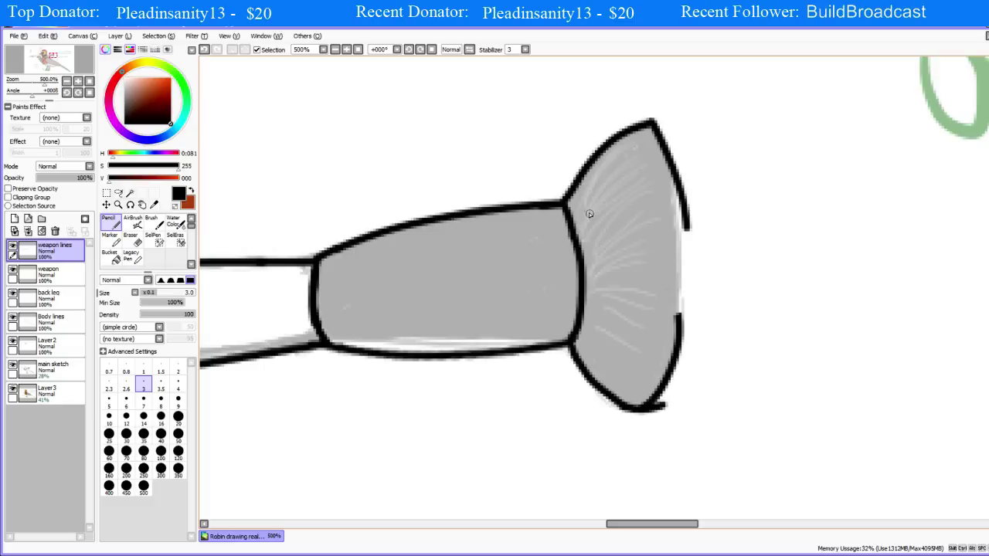
{"action": "key", "text": "ctrl+z"}
{"action": "mouse_move", "coordinate": [652, 121]}
{"action": "left_mouse_down"}
{"action": "mouse_move", "coordinate": [671, 185]}
{"action": "mouse_move", "coordinate": [660, 232]}
{"action": "left_mouse_up"}
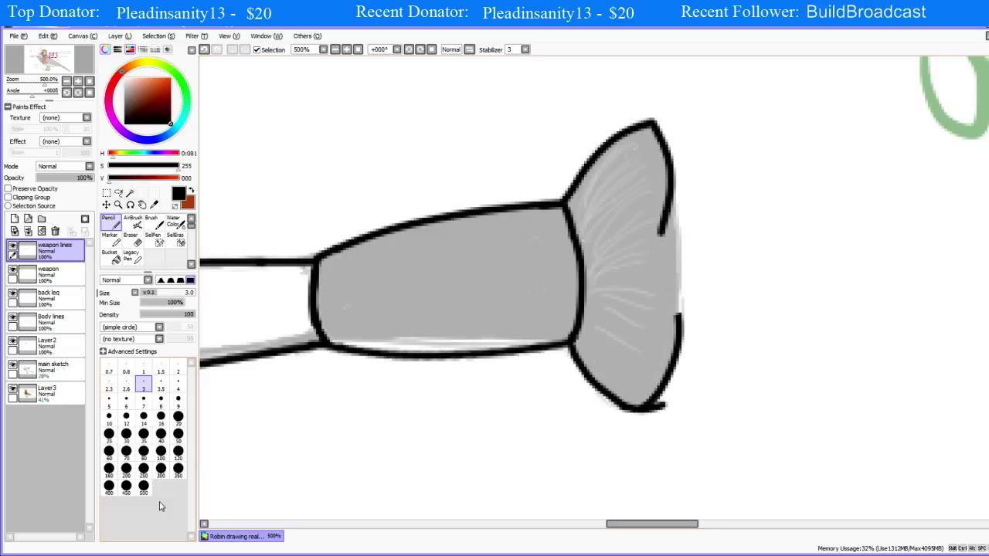
Step: Erase the inward-bending part of the new edge stroke and the stray overshoot at the flare's lower tip
{"action": "key", "text": "e"}
{"action": "mouse_move", "coordinate": [673, 231]}
{"action": "left_mouse_down"}
{"action": "mouse_move", "coordinate": [649, 238]}
{"action": "mouse_move", "coordinate": [678, 203]}
{"action": "mouse_move", "coordinate": [656, 192]}
{"action": "mouse_move", "coordinate": [680, 173]}
{"action": "mouse_move", "coordinate": [669, 168]}
{"action": "left_mouse_up"}
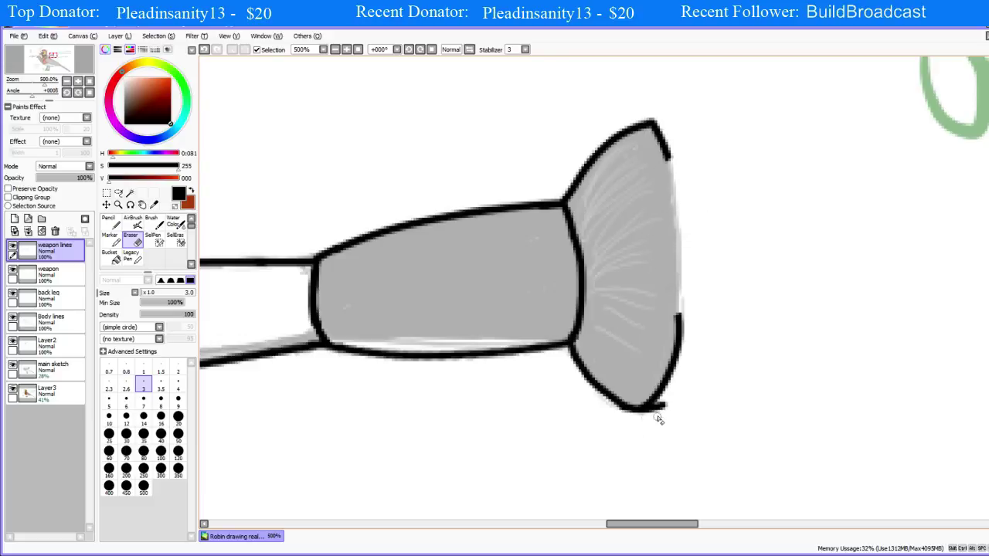
{"action": "left_click_drag", "start_coordinate": [657, 418], "coordinate": [656, 410]}
Step: Pencil in the flare's outer edge, extending it down from the upper tip and up from the lower curve
{"action": "key", "text": "n"}
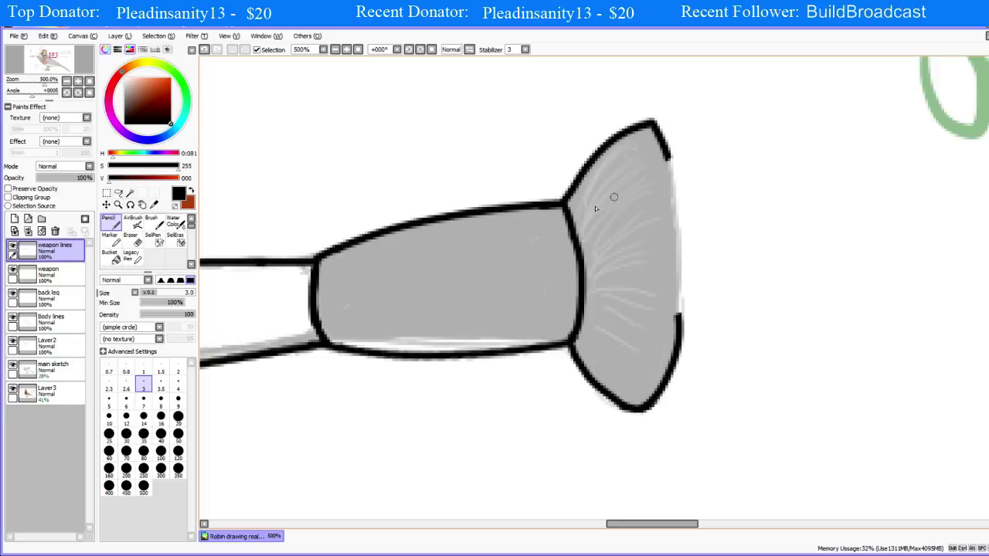
{"action": "mouse_move", "coordinate": [578, 189]}
{"action": "left_mouse_down"}
{"action": "mouse_move", "coordinate": [652, 123]}
{"action": "mouse_move", "coordinate": [677, 219]}
{"action": "mouse_move", "coordinate": [674, 248]}
{"action": "left_mouse_up"}
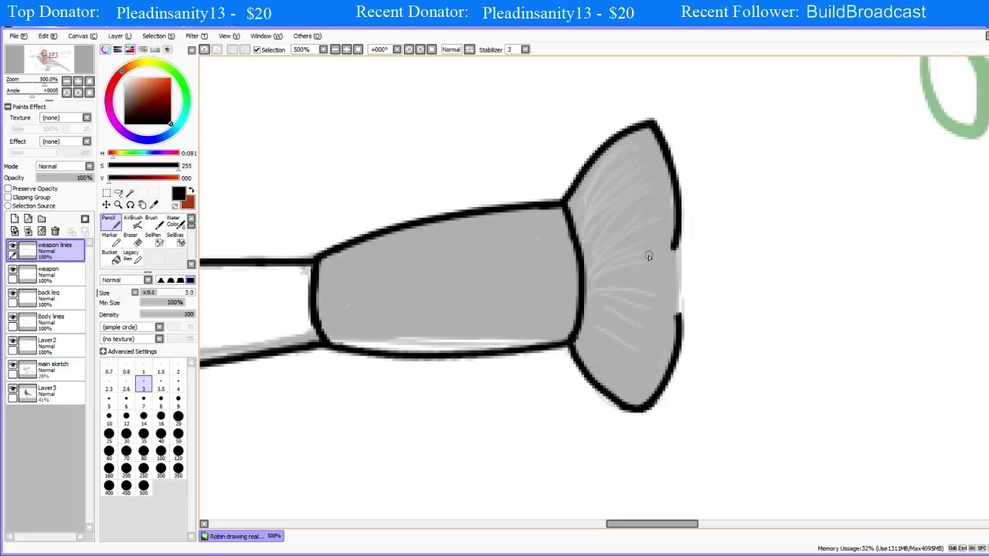
{"action": "mouse_move", "coordinate": [678, 330]}
{"action": "left_mouse_down"}
{"action": "mouse_move", "coordinate": [676, 354]}
{"action": "mouse_move", "coordinate": [680, 246]}
{"action": "left_mouse_up"}
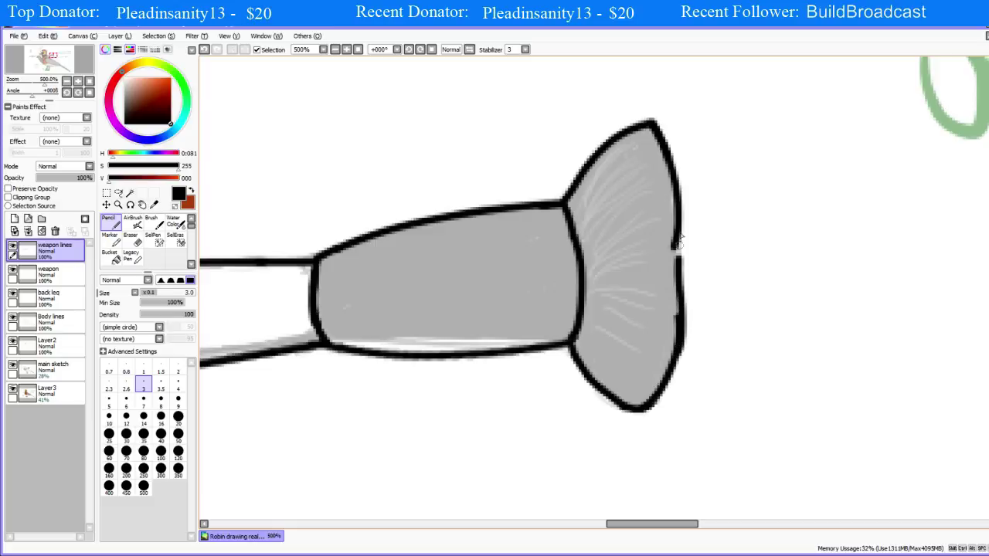
Step: Erase the uneven middle of the flare's outer edge, redraw it as one continuous line, and clean up its inner side
{"action": "mouse_move", "coordinate": [683, 295]}
{"action": "left_mouse_down"}
{"action": "mouse_move", "coordinate": [685, 255]}
{"action": "mouse_move", "coordinate": [672, 231]}
{"action": "mouse_move", "coordinate": [668, 240]}
{"action": "mouse_move", "coordinate": [689, 236]}
{"action": "mouse_move", "coordinate": [684, 244]}
{"action": "mouse_move", "coordinate": [702, 227]}
{"action": "mouse_move", "coordinate": [660, 234]}
{"action": "mouse_move", "coordinate": [665, 274]}
{"action": "mouse_move", "coordinate": [670, 259]}
{"action": "mouse_move", "coordinate": [695, 248]}
{"action": "mouse_move", "coordinate": [696, 271]}
{"action": "mouse_move", "coordinate": [672, 289]}
{"action": "mouse_move", "coordinate": [674, 275]}
{"action": "mouse_move", "coordinate": [694, 265]}
{"action": "mouse_move", "coordinate": [693, 282]}
{"action": "mouse_move", "coordinate": [667, 302]}
{"action": "mouse_move", "coordinate": [687, 299]}
{"action": "mouse_move", "coordinate": [669, 303]}
{"action": "mouse_move", "coordinate": [665, 352]}
{"action": "mouse_move", "coordinate": [674, 294]}
{"action": "mouse_move", "coordinate": [633, 283]}
{"action": "left_mouse_up"}
{"action": "key", "text": "e"}
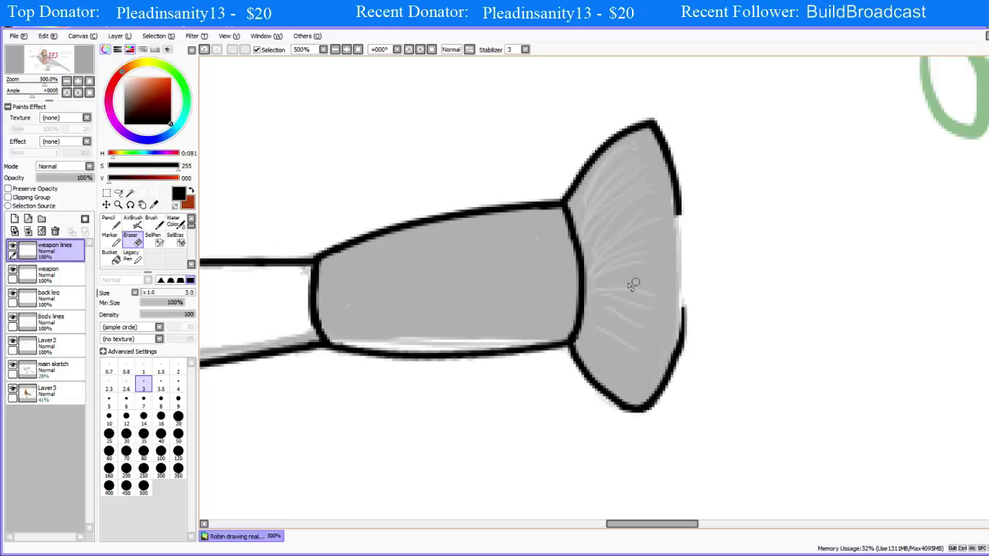
{"action": "key", "text": "n"}
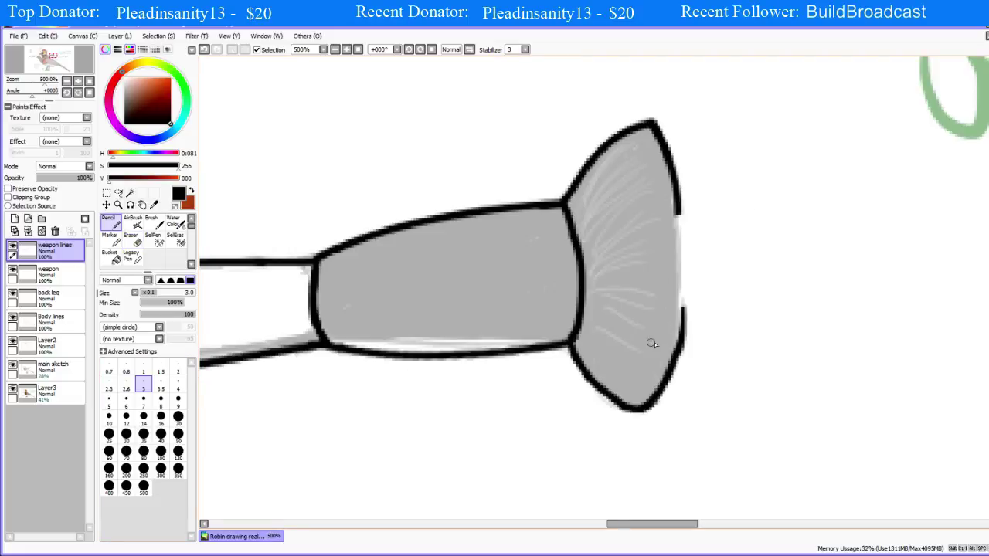
{"action": "left_click_drag", "start_coordinate": [673, 346], "coordinate": [683, 282]}
{"action": "key", "text": "ctrl+z"}
{"action": "left_click_drag", "start_coordinate": [673, 354], "coordinate": [685, 240]}
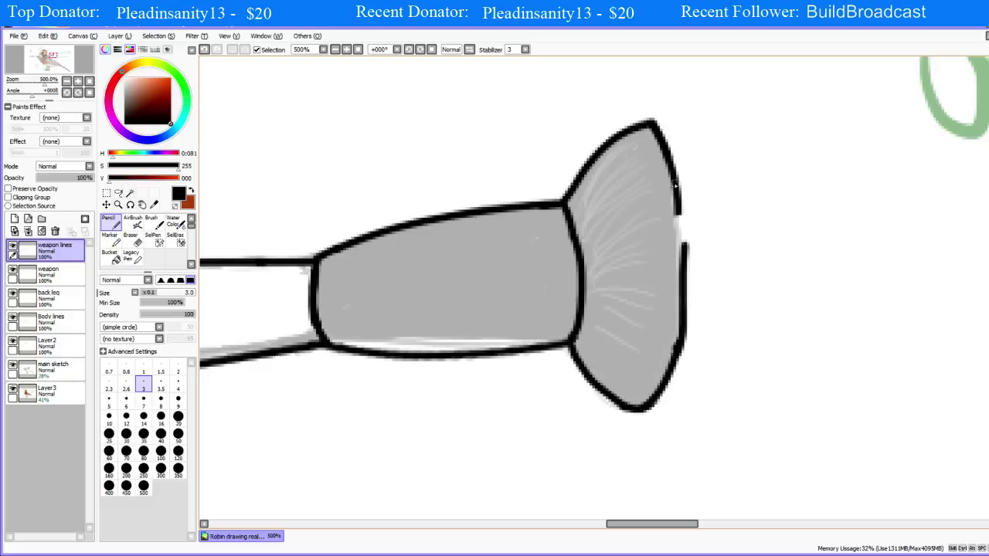
{"action": "left_click_drag", "start_coordinate": [675, 186], "coordinate": [685, 269]}
{"action": "left_click_drag", "start_coordinate": [679, 213], "coordinate": [682, 269]}
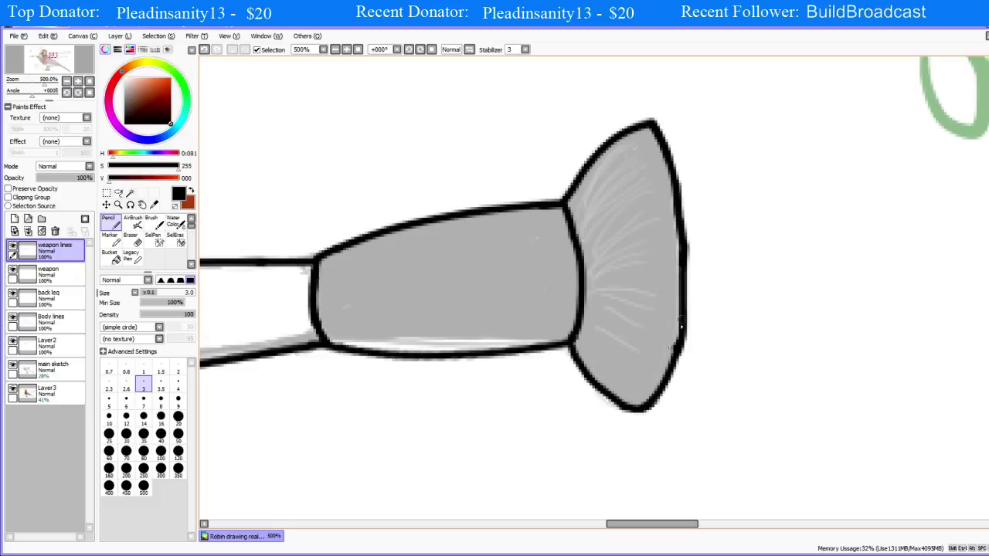
{"action": "key", "text": "e"}
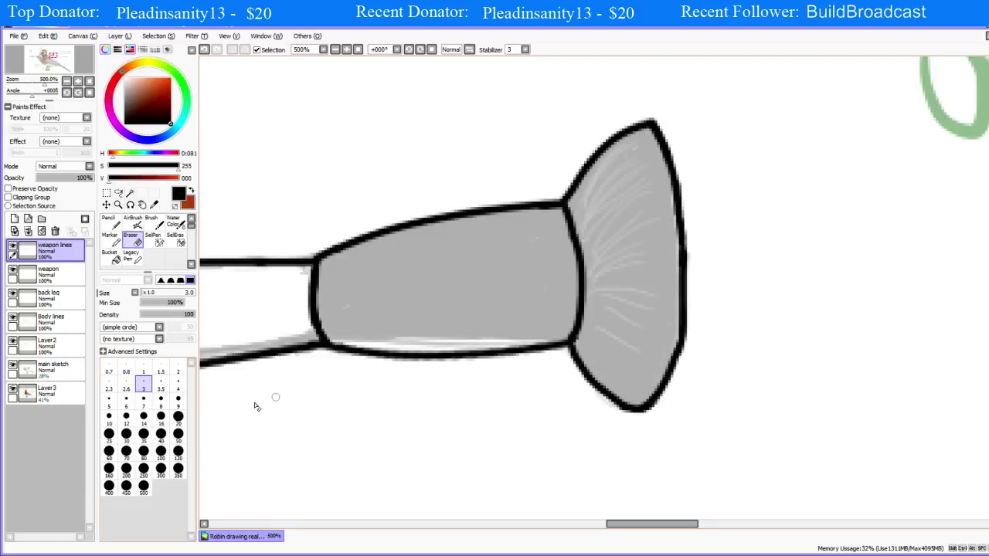
{"action": "key", "text": "n"}
Step: Erase the angular bend in the lower part of the flare's outer edge
{"action": "scroll", "coordinate": [557, 328], "scroll_direction": "down", "scroll_amount": 6}
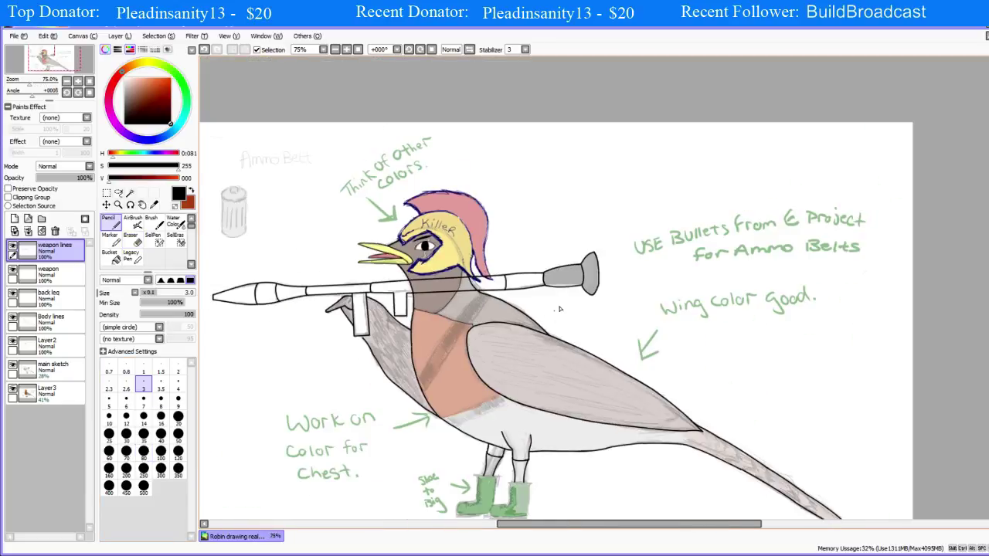
{"action": "scroll", "coordinate": [593, 303], "scroll_direction": "up", "scroll_amount": 6}
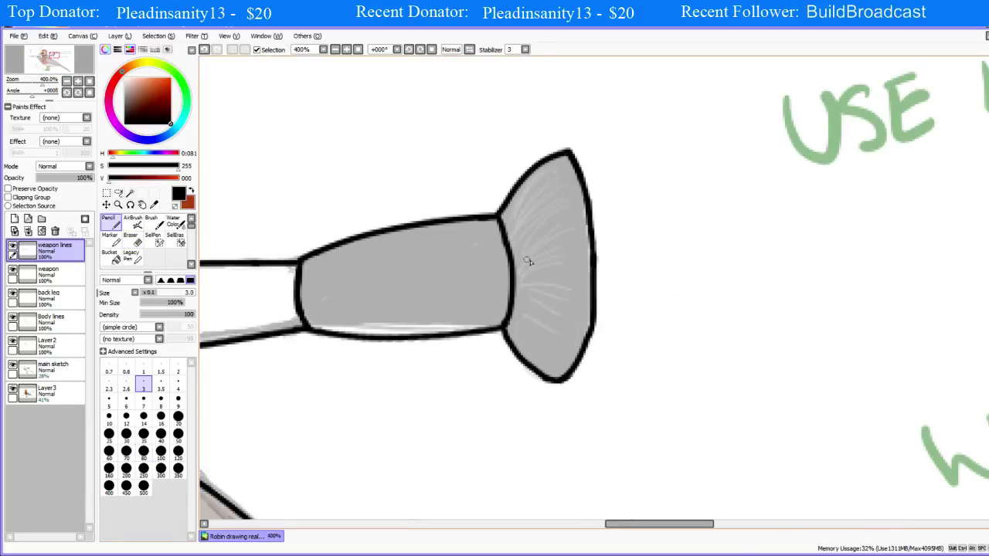
{"action": "key", "text": "e"}
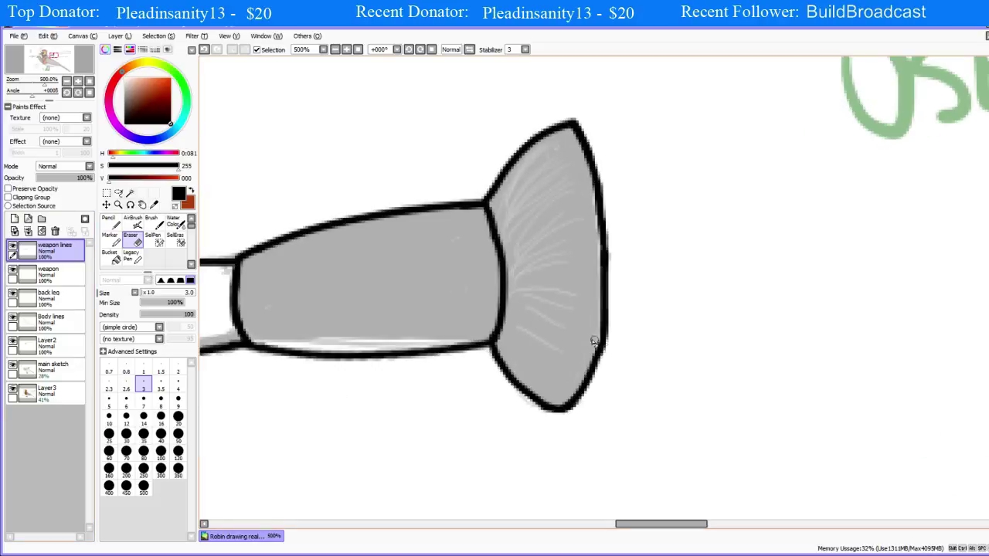
{"action": "mouse_move", "coordinate": [595, 342]}
{"action": "left_mouse_down"}
{"action": "mouse_move", "coordinate": [609, 349]}
{"action": "mouse_move", "coordinate": [598, 334]}
{"action": "mouse_move", "coordinate": [605, 322]}
{"action": "left_mouse_up"}
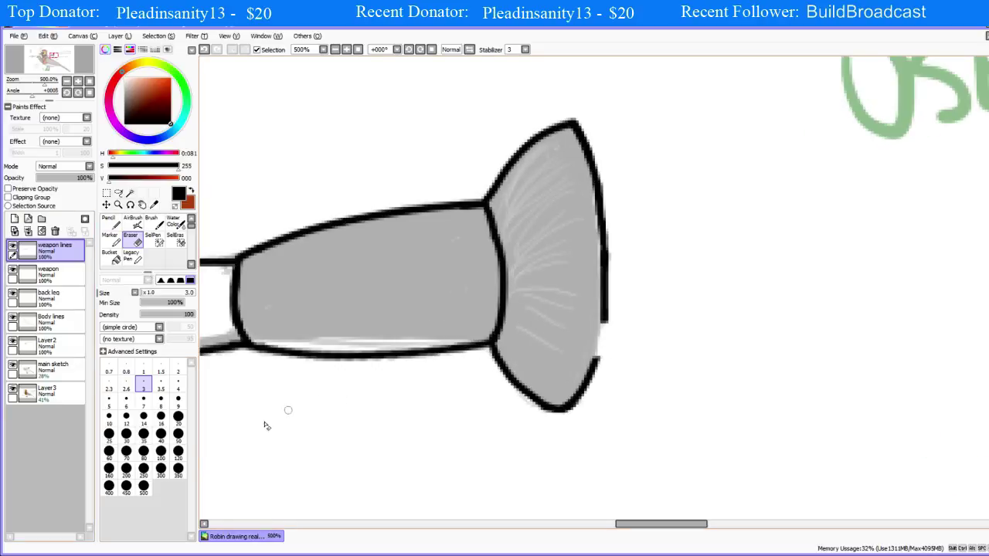
Step: Redraw the erased lower section of the flare's outer edge with the Pencil, retrying until it joins both line ends smoothly
{"action": "key", "text": "n"}
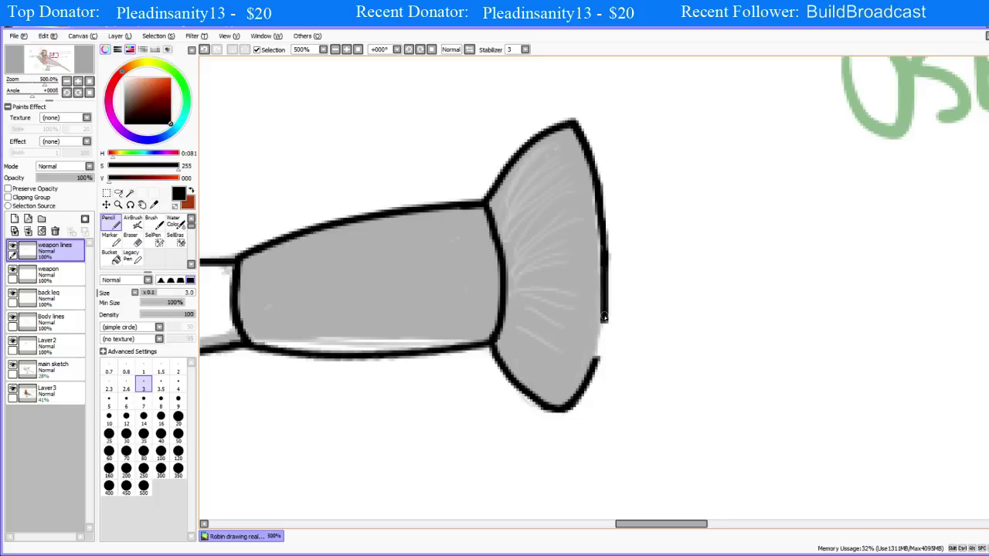
{"action": "left_click_drag", "start_coordinate": [604, 316], "coordinate": [579, 377]}
{"action": "key", "text": "ctrl+z"}
{"action": "mouse_move", "coordinate": [605, 315]}
{"action": "left_mouse_down"}
{"action": "mouse_move", "coordinate": [588, 368]}
{"action": "mouse_move", "coordinate": [604, 316]}
{"action": "left_mouse_up"}
{"action": "key", "text": "ctrl+z"}
{"action": "key", "text": "ctrl+z"}
{"action": "left_click_drag", "start_coordinate": [591, 369], "coordinate": [607, 312]}
{"action": "key", "text": "ctrl+z"}
{"action": "left_click_drag", "start_coordinate": [592, 367], "coordinate": [609, 312]}
{"action": "key", "text": "ctrl+z"}
{"action": "left_click_drag", "start_coordinate": [595, 360], "coordinate": [609, 309]}
{"action": "key", "text": "ctrl+z"}
{"action": "left_click_drag", "start_coordinate": [595, 359], "coordinate": [607, 313]}
Step: Examine the launcher's outline against the whole bird drawing and where it crosses the neck
{"action": "scroll", "coordinate": [533, 306], "scroll_direction": "down", "scroll_amount": 3}
{"action": "scroll", "coordinate": [537, 308], "scroll_direction": "down", "scroll_amount": 3}
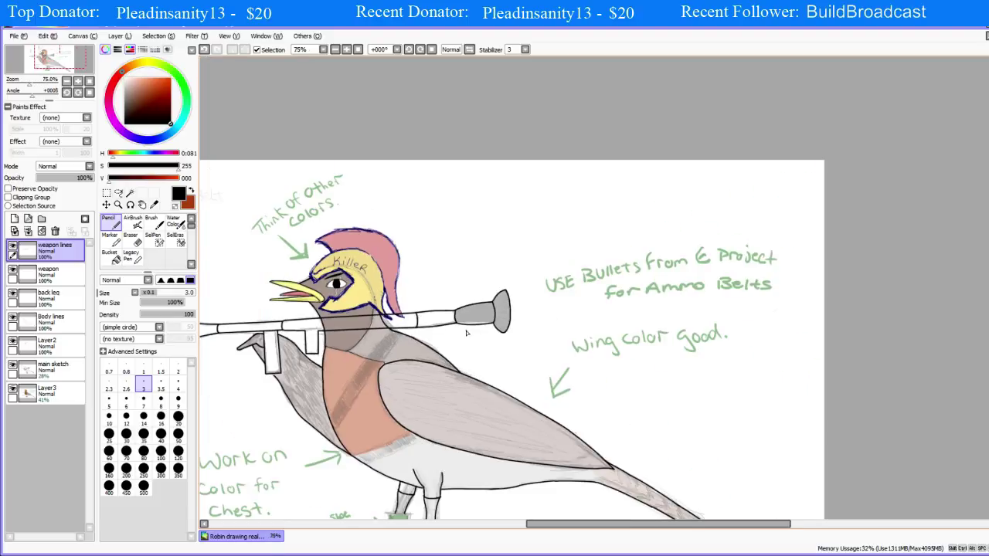
{"action": "scroll", "coordinate": [466, 331], "scroll_direction": "up", "scroll_amount": 1}
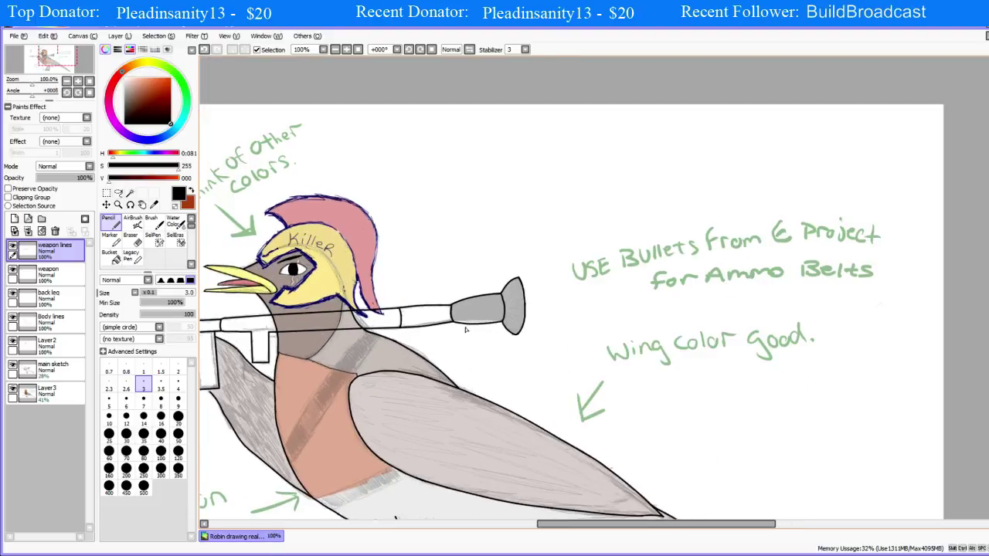
{"action": "scroll", "coordinate": [446, 338], "scroll_direction": "down", "scroll_amount": 2}
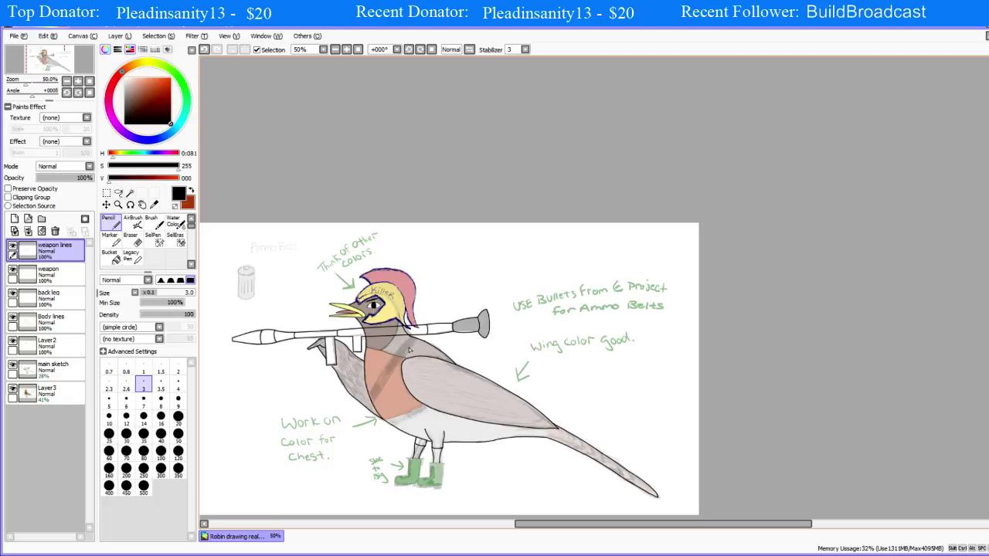
{"action": "scroll", "coordinate": [410, 350], "scroll_direction": "down", "scroll_amount": 1}
{"action": "scroll", "coordinate": [410, 350], "scroll_direction": "up", "scroll_amount": 1}
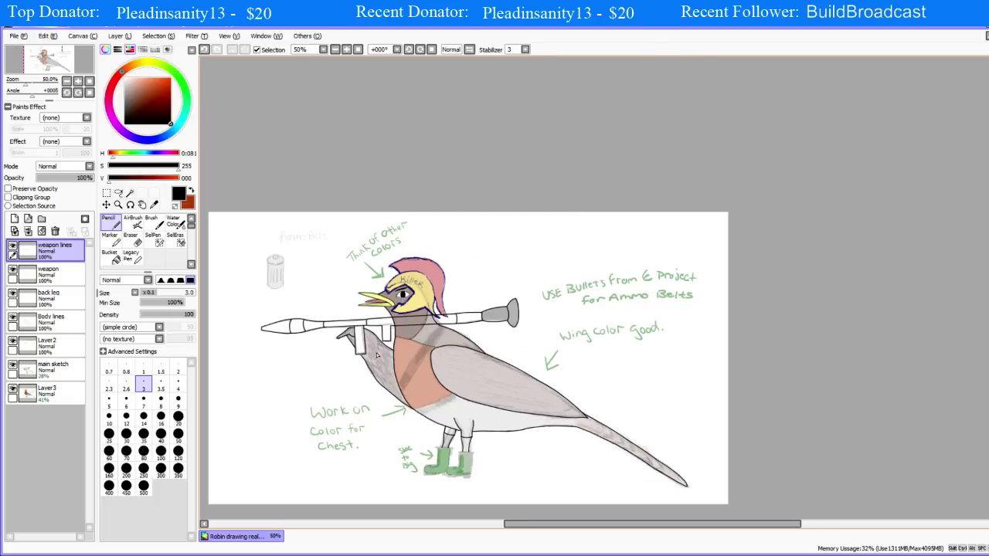
{"action": "scroll", "coordinate": [377, 354], "scroll_direction": "up", "scroll_amount": 3}
{"action": "scroll", "coordinate": [310, 386], "scroll_direction": "down", "scroll_amount": 2}
{"action": "scroll", "coordinate": [216, 461], "scroll_direction": "up", "scroll_amount": 1}
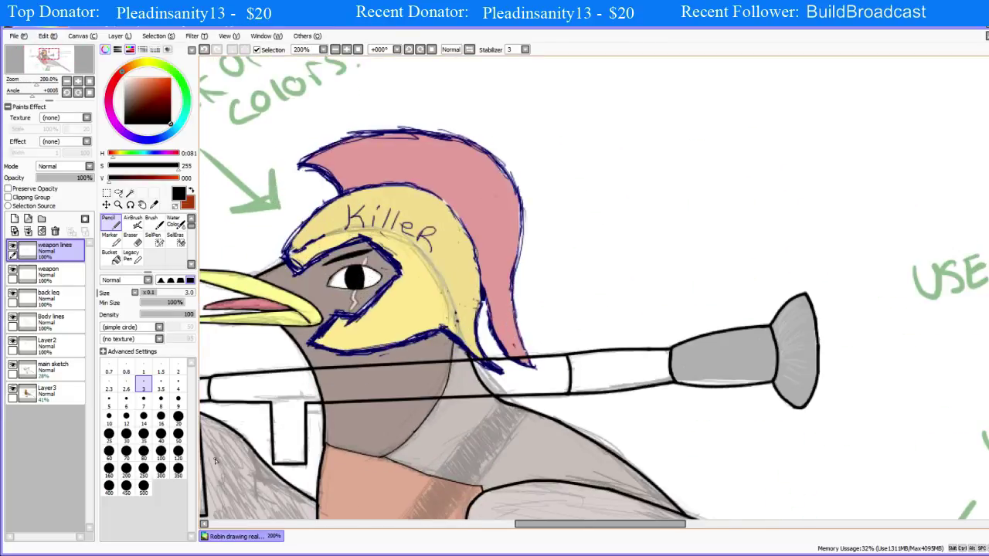
Step: Erase the launcher lines crossing the bird's neck, enlarging the eraser to size 35 for the remaining stretch
{"action": "key", "text": "e"}
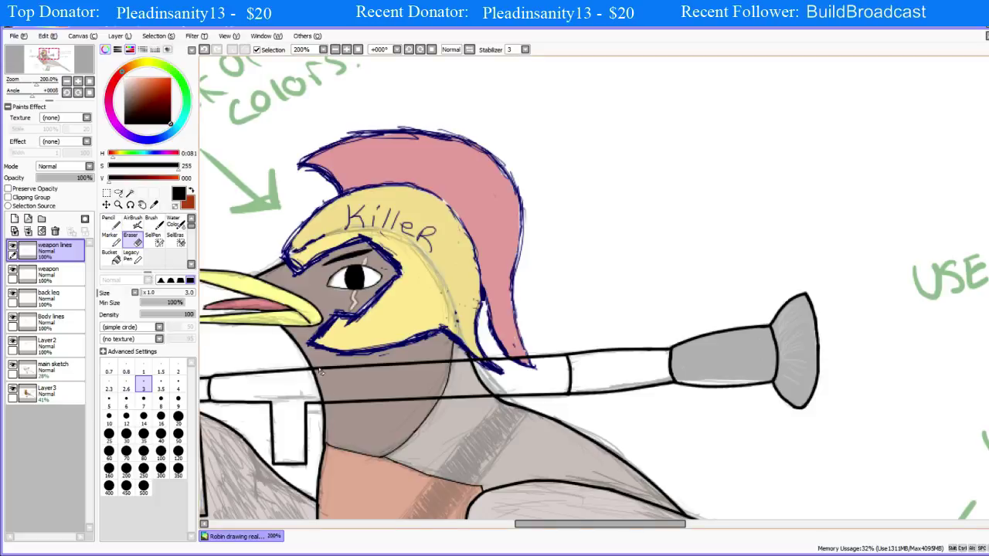
{"action": "scroll", "coordinate": [320, 374], "scroll_direction": "up", "scroll_amount": 3}
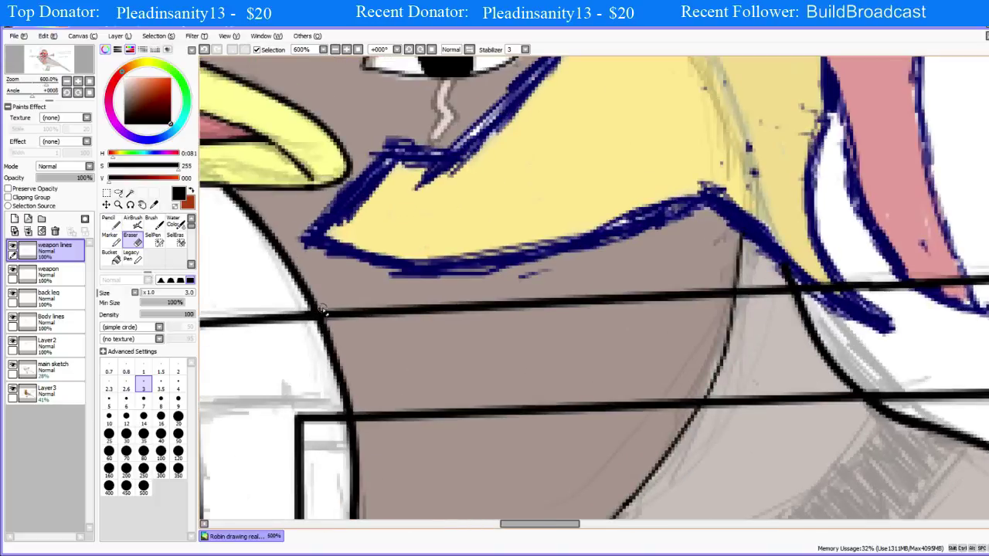
{"action": "mouse_move", "coordinate": [322, 309]}
{"action": "left_mouse_down"}
{"action": "mouse_move", "coordinate": [364, 420]}
{"action": "mouse_move", "coordinate": [338, 313]}
{"action": "mouse_move", "coordinate": [326, 306]}
{"action": "mouse_move", "coordinate": [350, 319]}
{"action": "left_mouse_up"}
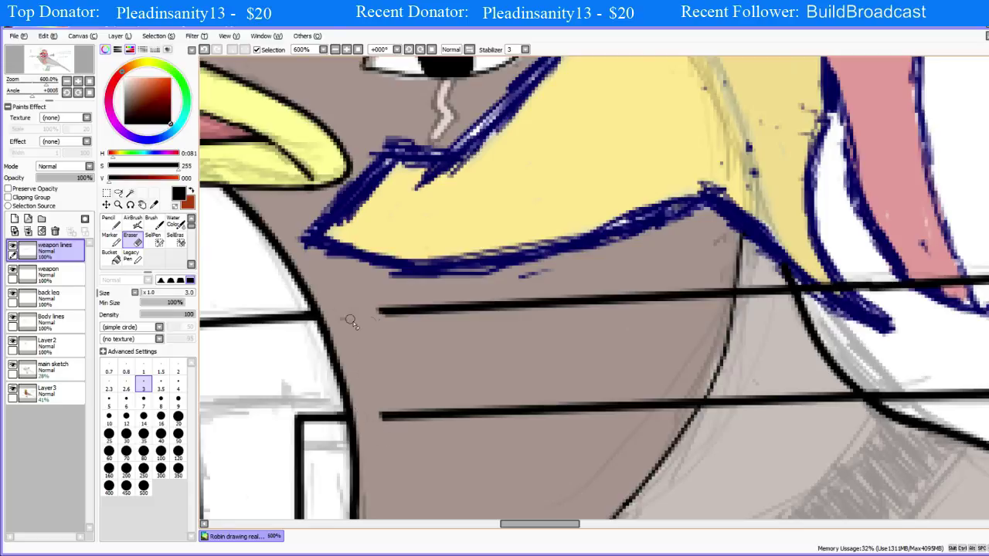
{"action": "left_click", "coordinate": [143, 434]}
{"action": "left_click_drag", "start_coordinate": [417, 349], "coordinate": [426, 394]}
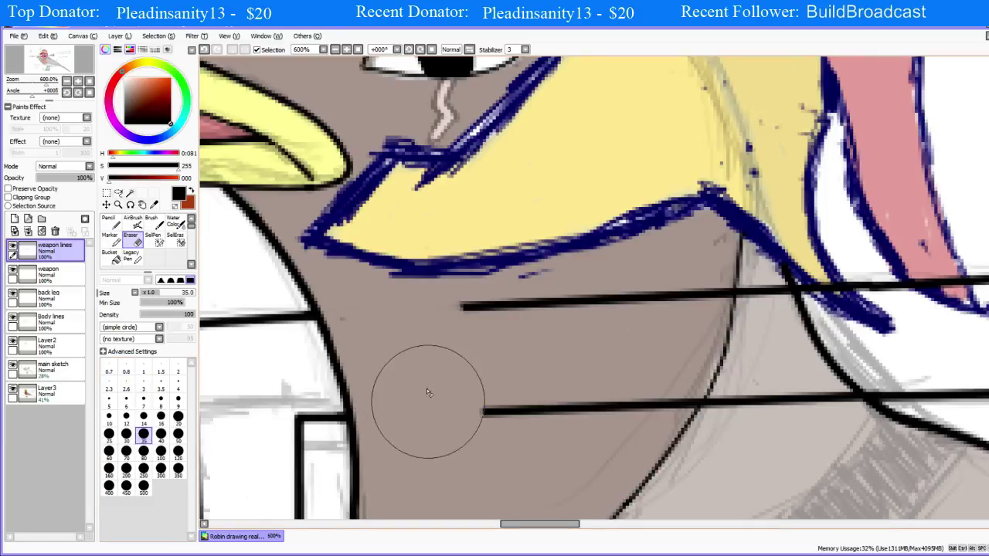
{"action": "mouse_move", "coordinate": [387, 325]}
{"action": "left_mouse_down"}
{"action": "mouse_move", "coordinate": [456, 422]}
{"action": "mouse_move", "coordinate": [444, 326]}
{"action": "mouse_move", "coordinate": [638, 432]}
{"action": "mouse_move", "coordinate": [653, 339]}
{"action": "mouse_move", "coordinate": [690, 294]}
{"action": "mouse_move", "coordinate": [744, 324]}
{"action": "mouse_move", "coordinate": [731, 304]}
{"action": "mouse_move", "coordinate": [765, 421]}
{"action": "mouse_move", "coordinate": [820, 453]}
{"action": "left_mouse_up"}
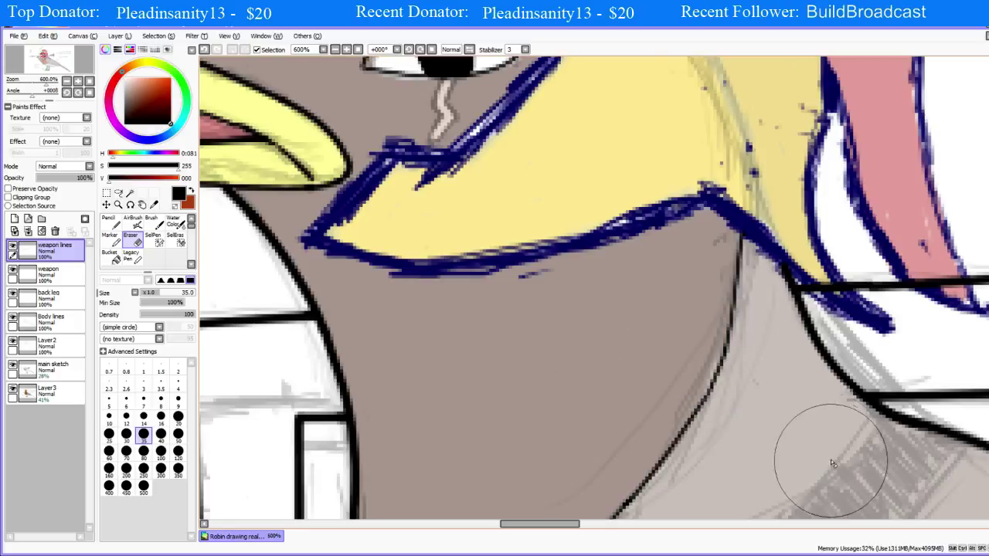
{"action": "scroll", "coordinate": [565, 421], "scroll_direction": "down", "scroll_amount": 4}
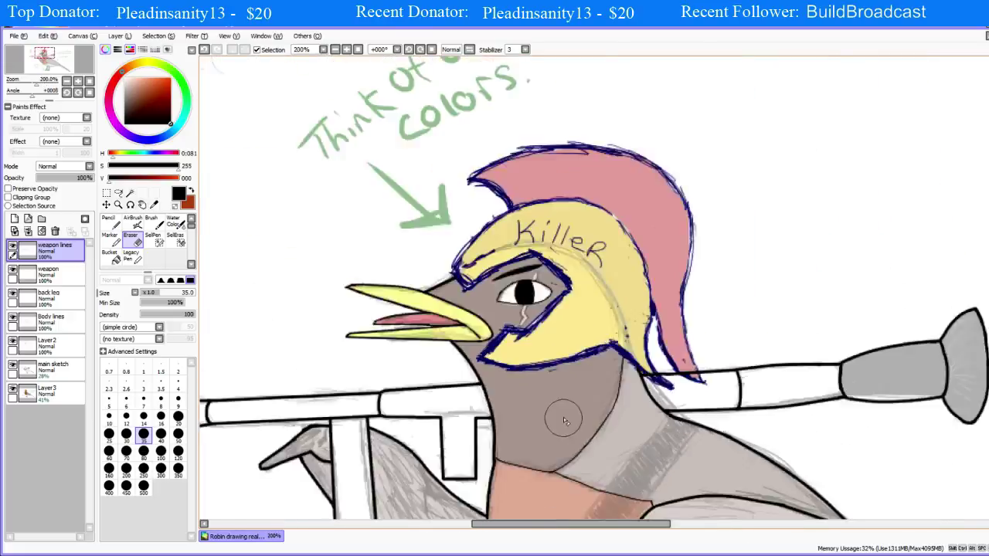
{"action": "scroll", "coordinate": [565, 421], "scroll_direction": "down", "scroll_amount": 3}
{"action": "key", "text": "n"}
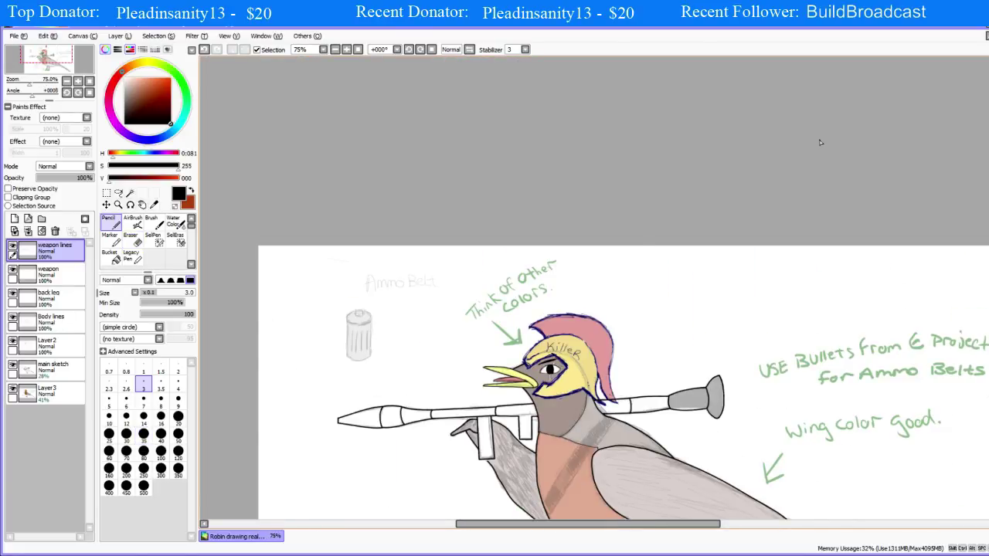
{"action": "scroll", "coordinate": [504, 371], "scroll_direction": "down", "scroll_amount": 3}
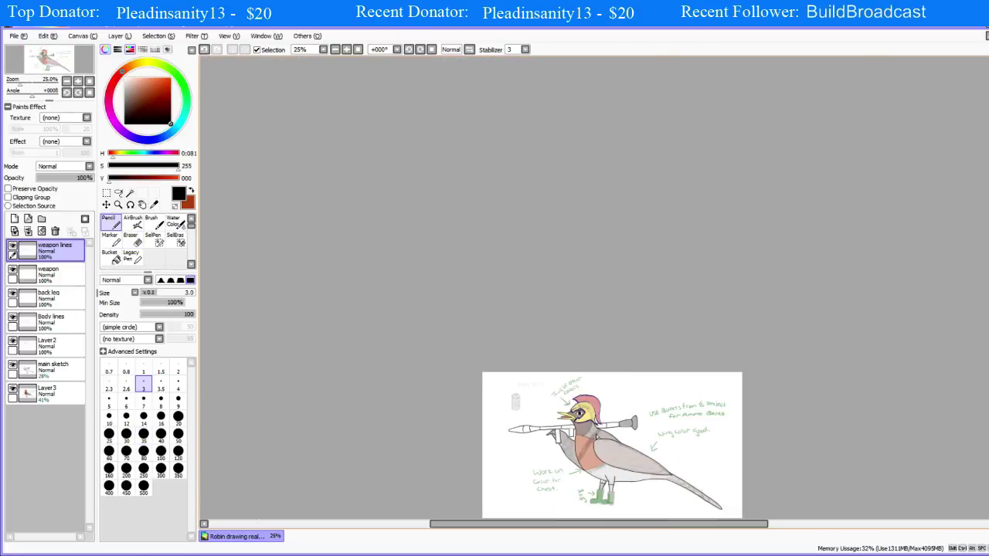
{"action": "scroll", "coordinate": [595, 377], "scroll_direction": "down", "scroll_amount": 1}
{"action": "scroll", "coordinate": [607, 347], "scroll_direction": "up", "scroll_amount": 5}
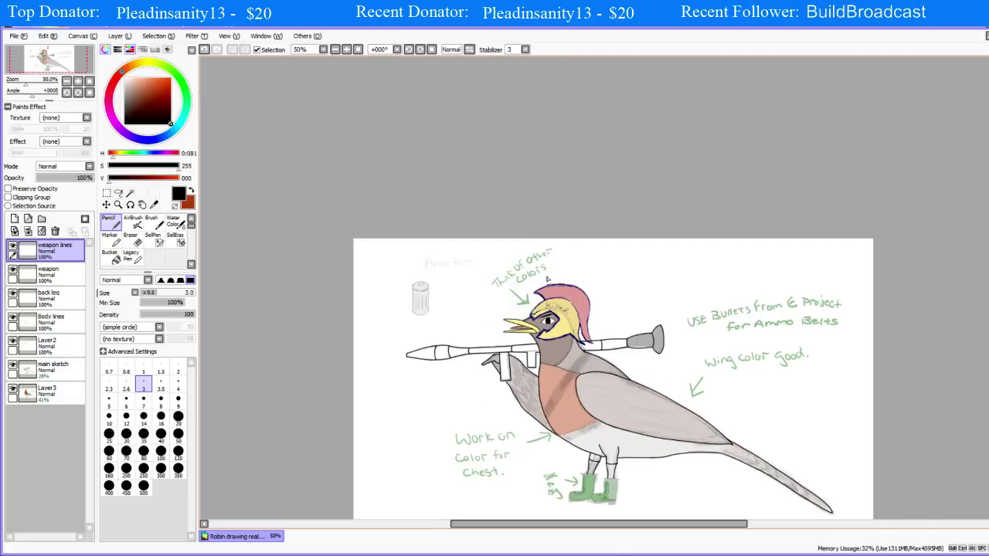
Step: Add a new layer above the weapon lines and name it "ammo belts"
{"action": "scroll", "coordinate": [569, 395], "scroll_direction": "down", "scroll_amount": 4}
{"action": "scroll", "coordinate": [618, 378], "scroll_direction": "up", "scroll_amount": 4}
{"action": "scroll", "coordinate": [680, 379], "scroll_direction": "down", "scroll_amount": 4}
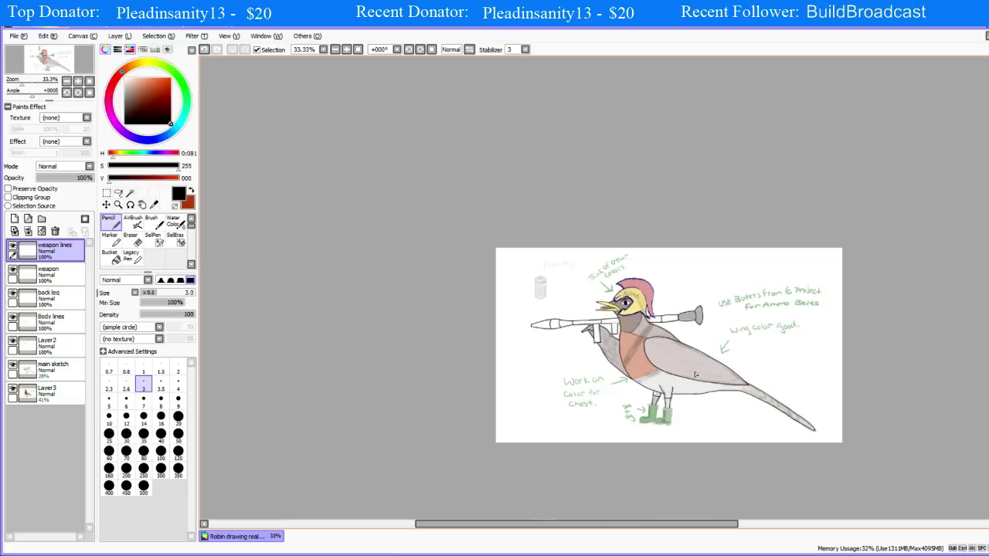
{"action": "scroll", "coordinate": [701, 384], "scroll_direction": "up", "scroll_amount": 4}
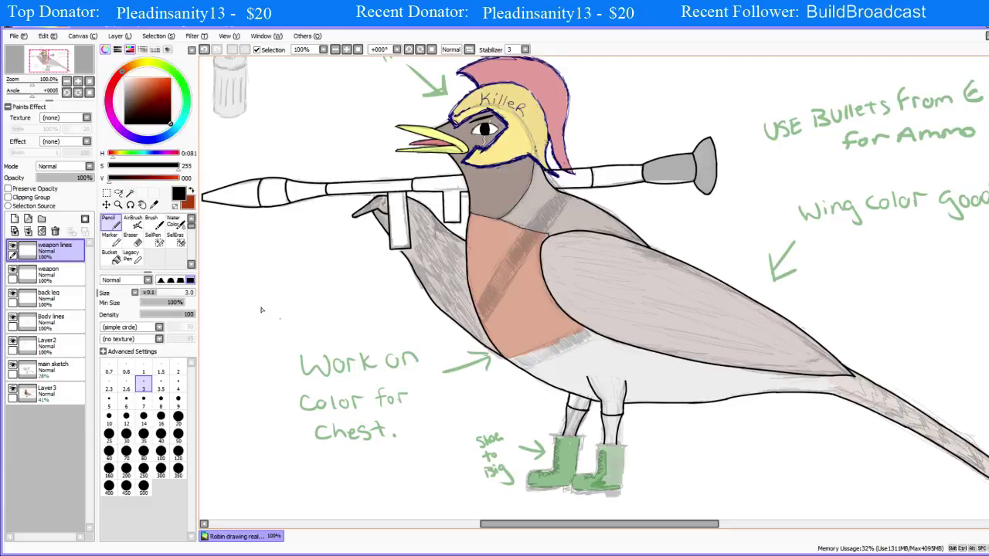
{"action": "left_click", "coordinate": [14, 218]}
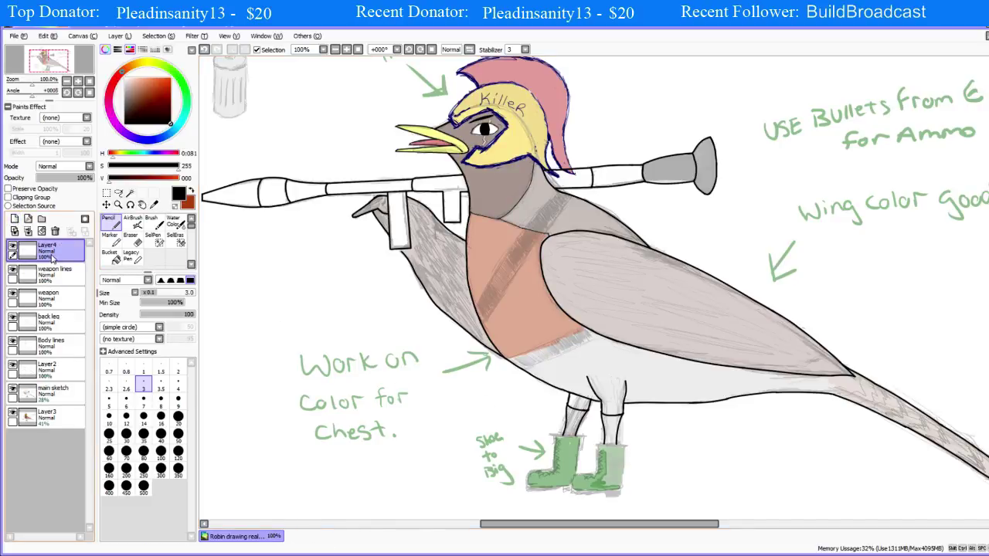
{"action": "double_click", "coordinate": [55, 252]}
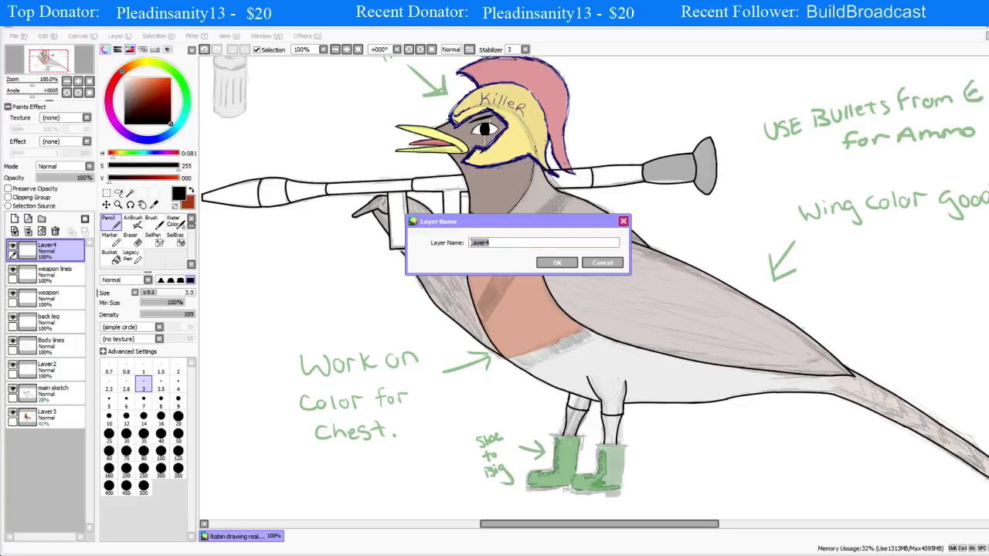
{"action": "type", "text": "ammo belts"}
{"action": "key", "text": "Return"}
Step: Mark the two edges of the sketched chest belt with short Pencil ticks where its lower end meets the chest outline
{"action": "scroll", "coordinate": [507, 317], "scroll_direction": "up", "scroll_amount": 2}
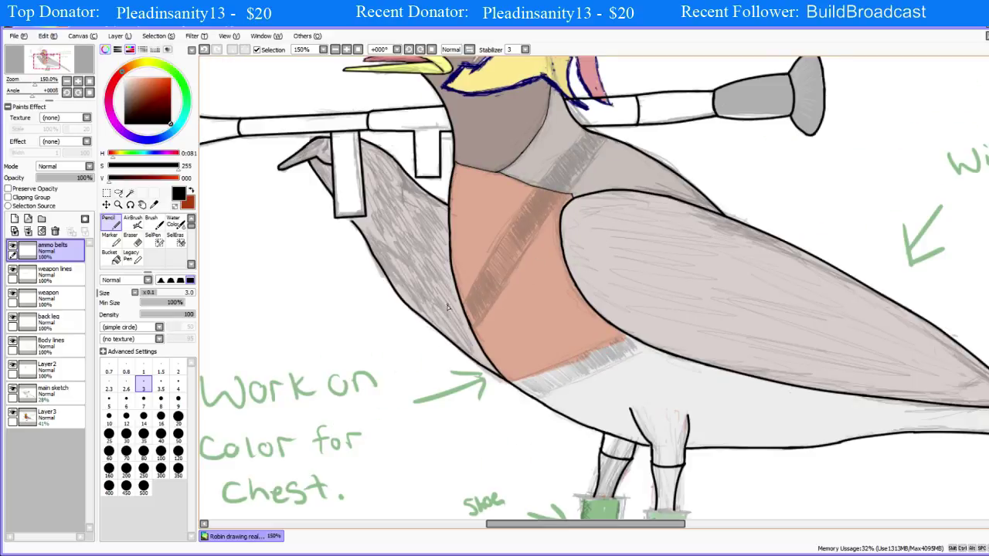
{"action": "scroll", "coordinate": [473, 325], "scroll_direction": "up", "scroll_amount": 1}
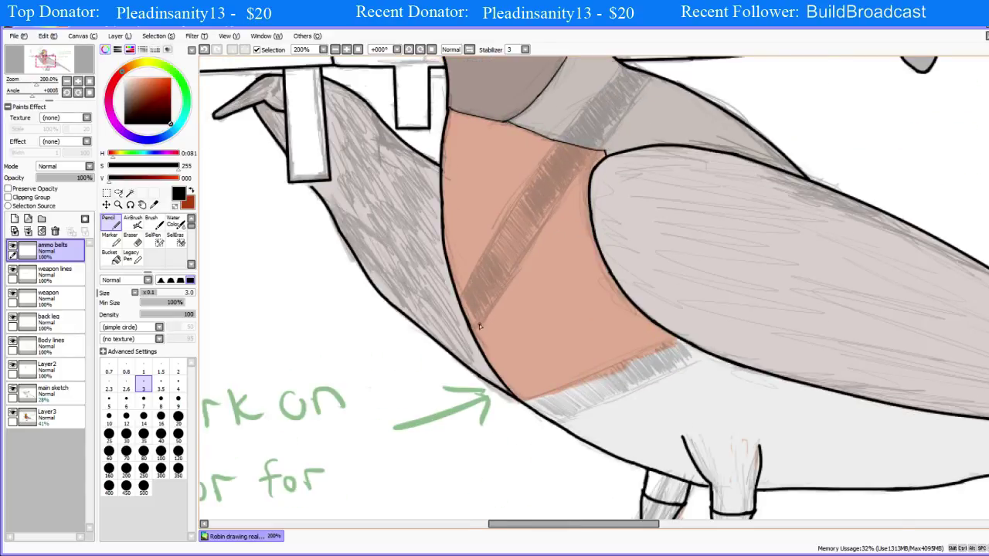
{"action": "scroll", "coordinate": [479, 327], "scroll_direction": "up", "scroll_amount": 2}
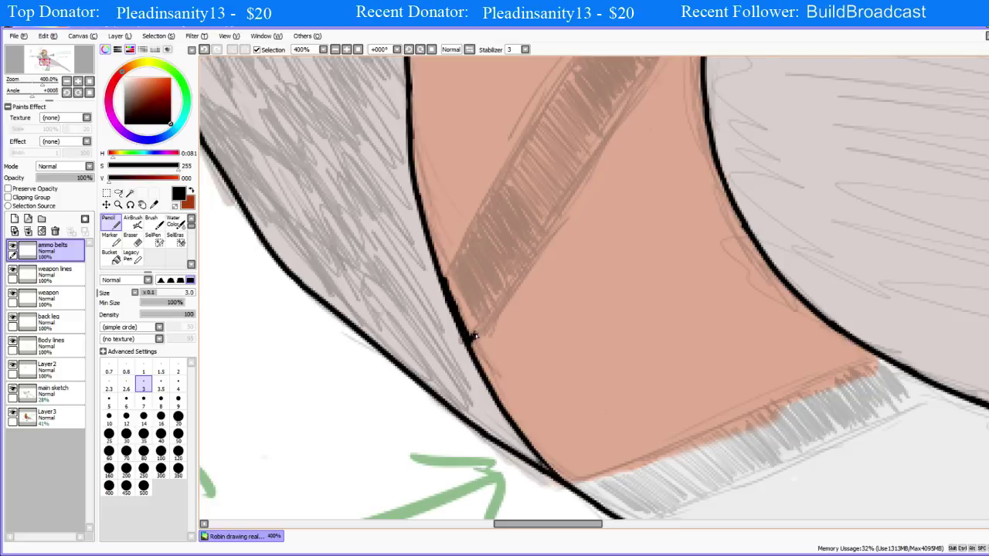
{"action": "left_click_drag", "start_coordinate": [469, 340], "coordinate": [483, 323]}
{"action": "scroll", "coordinate": [456, 302], "scroll_direction": "down", "scroll_amount": 2}
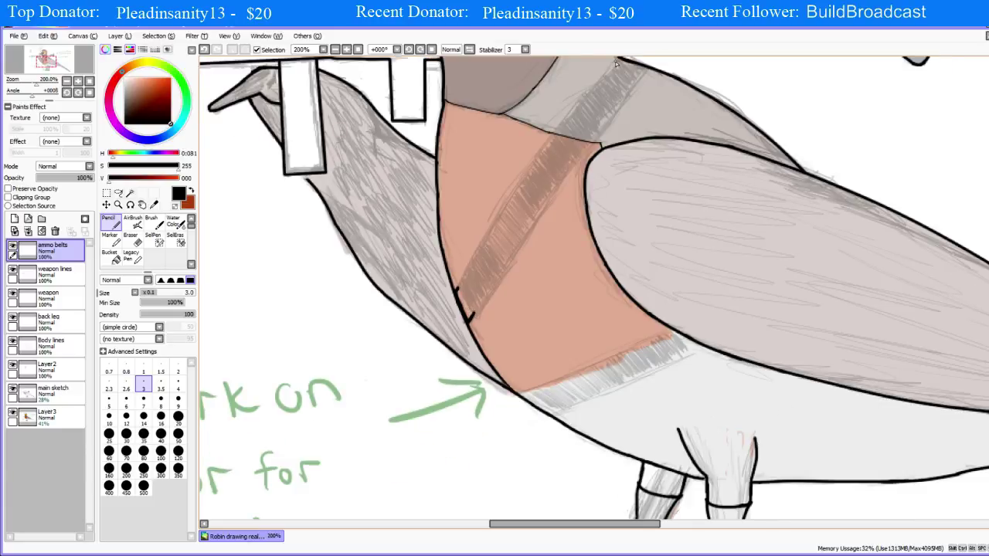
Step: Try a straight line along the belt's front edge from its lower tick up to the shoulder outline
{"action": "scroll", "coordinate": [517, 211], "scroll_direction": "down", "scroll_amount": 3}
{"action": "scroll", "coordinate": [517, 211], "scroll_direction": "up", "scroll_amount": 4}
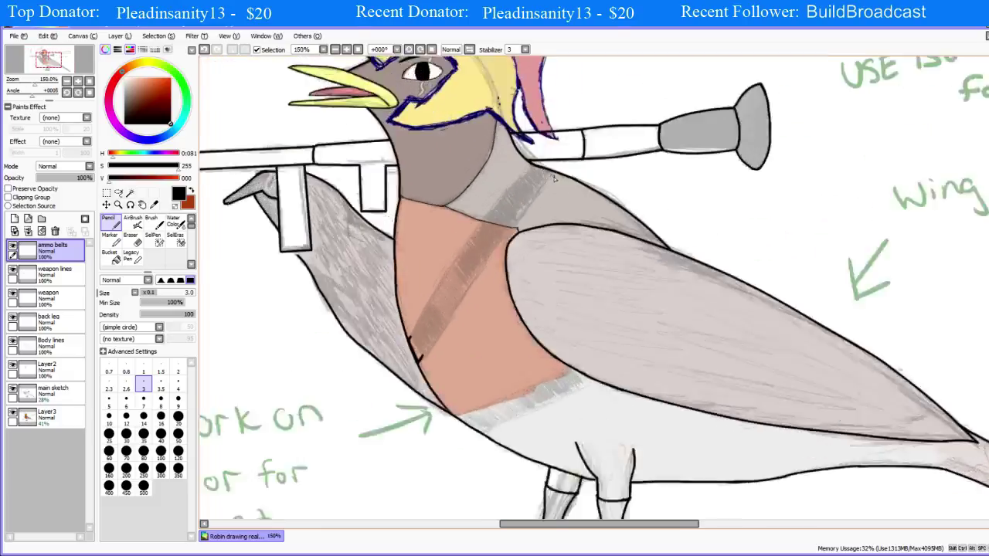
{"action": "scroll", "coordinate": [494, 186], "scroll_direction": "down", "scroll_amount": 2}
{"action": "scroll", "coordinate": [494, 186], "scroll_direction": "up", "scroll_amount": 2}
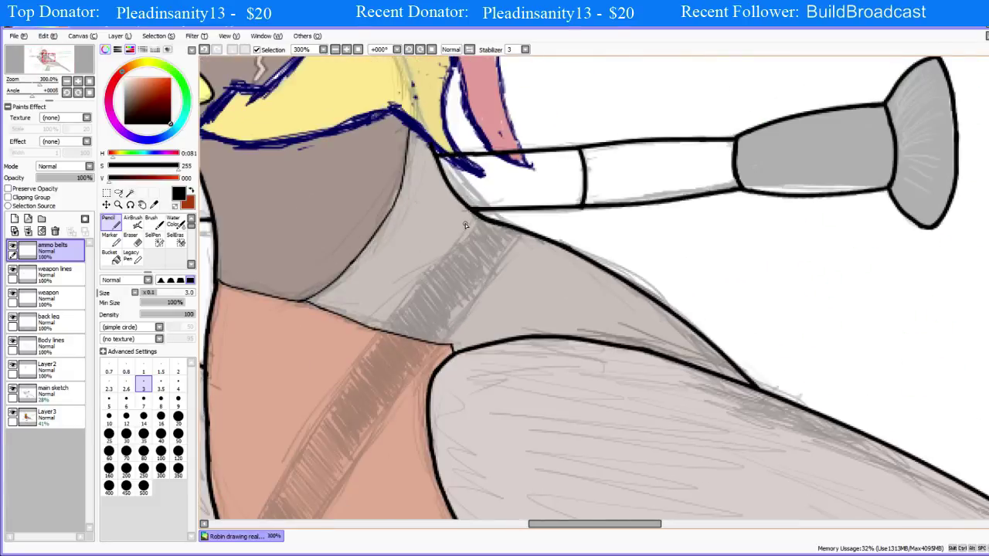
{"action": "left_click", "coordinate": [474, 220], "text": "shift"}
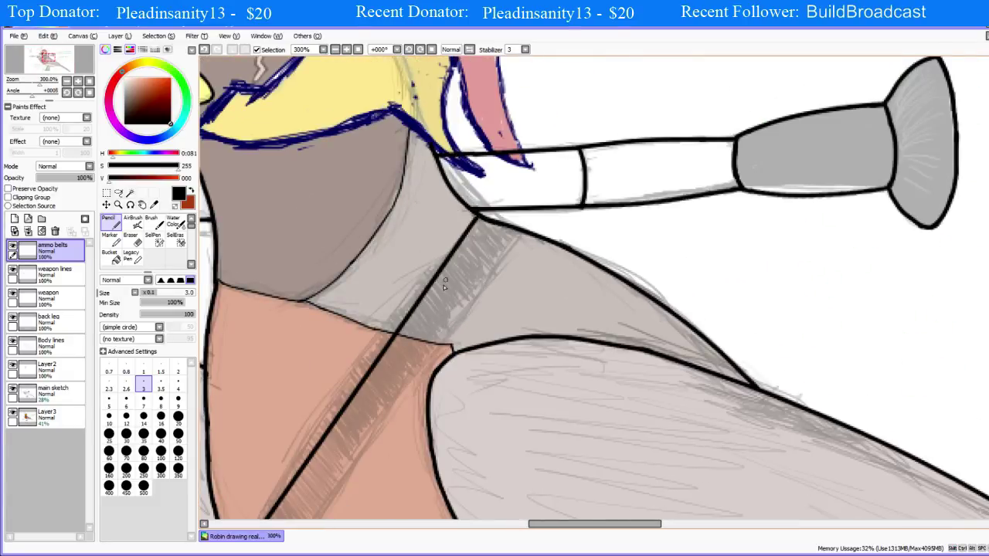
{"action": "key", "text": "ctrl+z"}
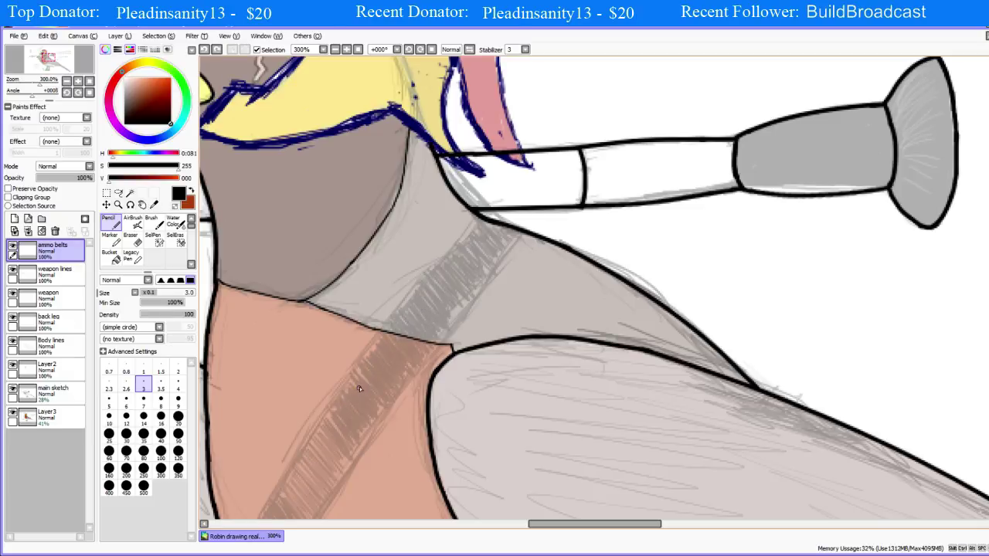
Step: Undo the ticks at the belt's lower end and the renaming of the new layer
{"action": "scroll", "coordinate": [360, 387], "scroll_direction": "down", "scroll_amount": 3}
{"action": "scroll", "coordinate": [464, 386], "scroll_direction": "up", "scroll_amount": 4}
{"action": "scroll", "coordinate": [502, 387], "scroll_direction": "down", "scroll_amount": 3}
{"action": "scroll", "coordinate": [572, 386], "scroll_direction": "up", "scroll_amount": 3}
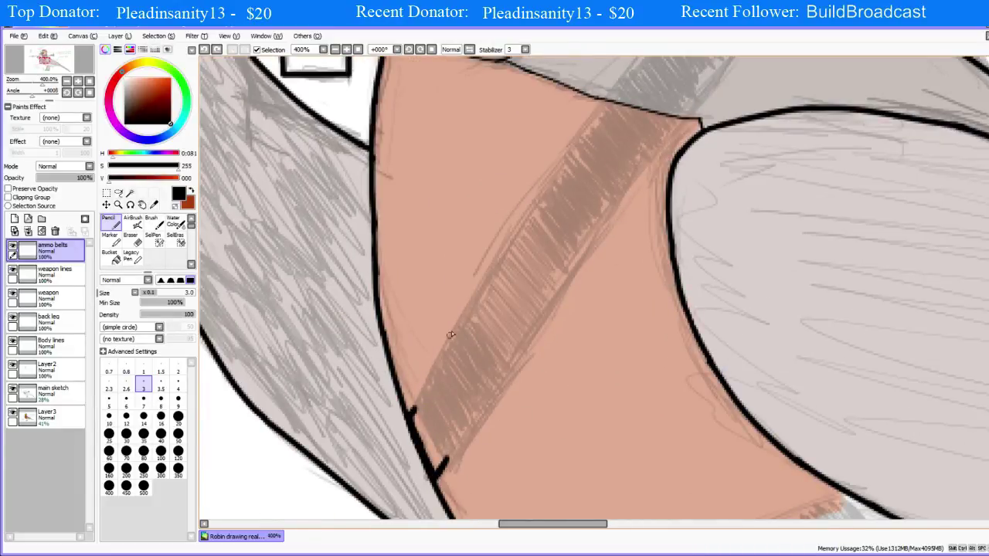
{"action": "key", "text": "ctrl+z"}
{"action": "key", "text": "ctrl+z"}
{"action": "key", "text": "ctrl+z"}
{"action": "key", "text": "ctrl+z"}
{"action": "key", "text": "ctrl+z"}
{"action": "key", "text": "ctrl+z"}
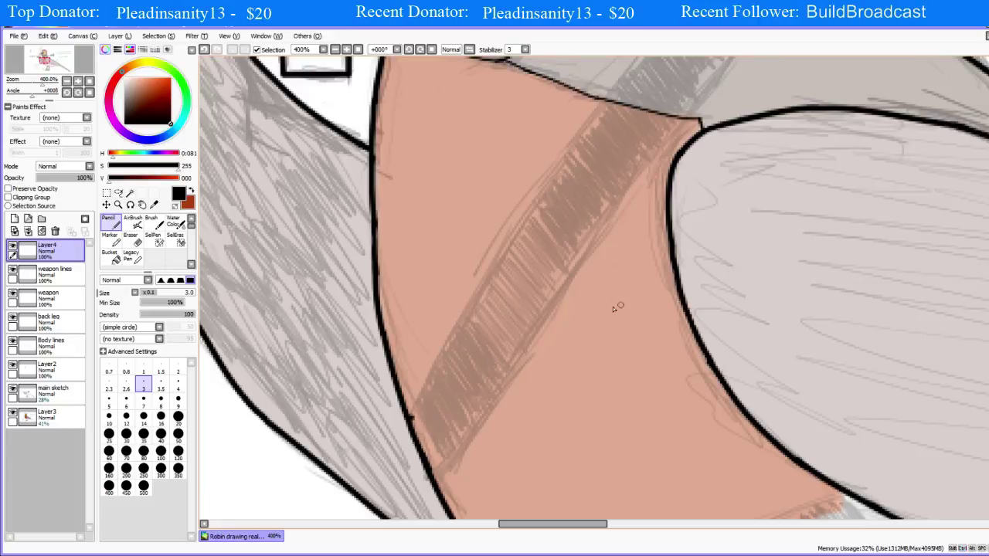
Step: Try freehand strokes for the belt's front edge at its lower end on the chest outline
{"action": "left_click_drag", "start_coordinate": [408, 414], "coordinate": [448, 360]}
{"action": "key", "text": "ctrl+z"}
{"action": "mouse_move", "coordinate": [409, 418]}
{"action": "left_mouse_down"}
{"action": "mouse_move", "coordinate": [465, 340]}
{"action": "mouse_move", "coordinate": [410, 417]}
{"action": "left_mouse_up"}
{"action": "key", "text": "ctrl+z"}
{"action": "key", "text": "ctrl+z"}
{"action": "left_click_drag", "start_coordinate": [452, 334], "coordinate": [408, 442]}
{"action": "key", "text": "ctrl+z"}
Step: Ink the top section of the belt's front edge from the shoulder outline with the size 3 Pencil, retrying until it follows the sketch
{"action": "scroll", "coordinate": [452, 334], "scroll_direction": "down", "scroll_amount": 3}
{"action": "scroll", "coordinate": [564, 135], "scroll_direction": "up", "scroll_amount": 3}
{"action": "scroll", "coordinate": [495, 390], "scroll_direction": "down", "scroll_amount": 4}
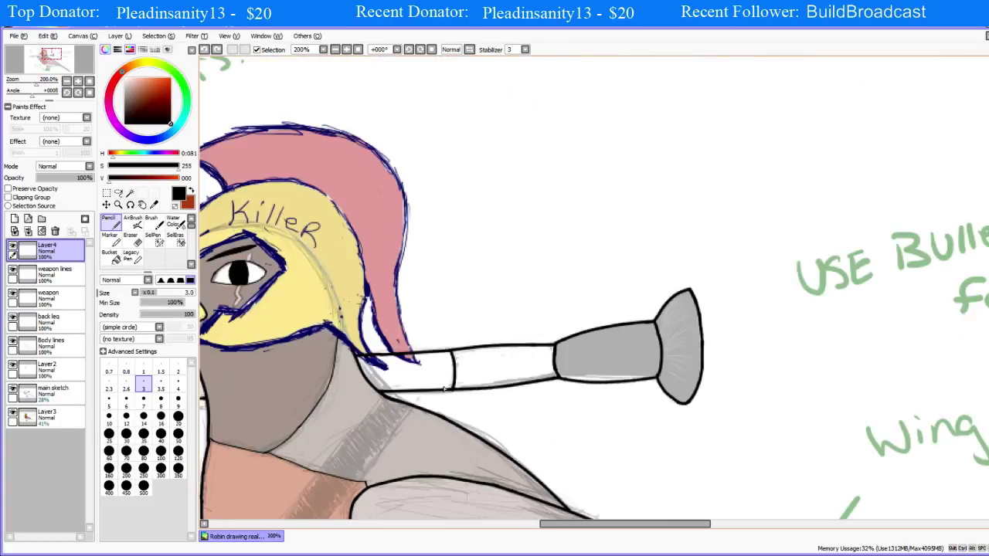
{"action": "scroll", "coordinate": [496, 391], "scroll_direction": "up", "scroll_amount": 4}
{"action": "scroll", "coordinate": [472, 312], "scroll_direction": "down", "scroll_amount": 1}
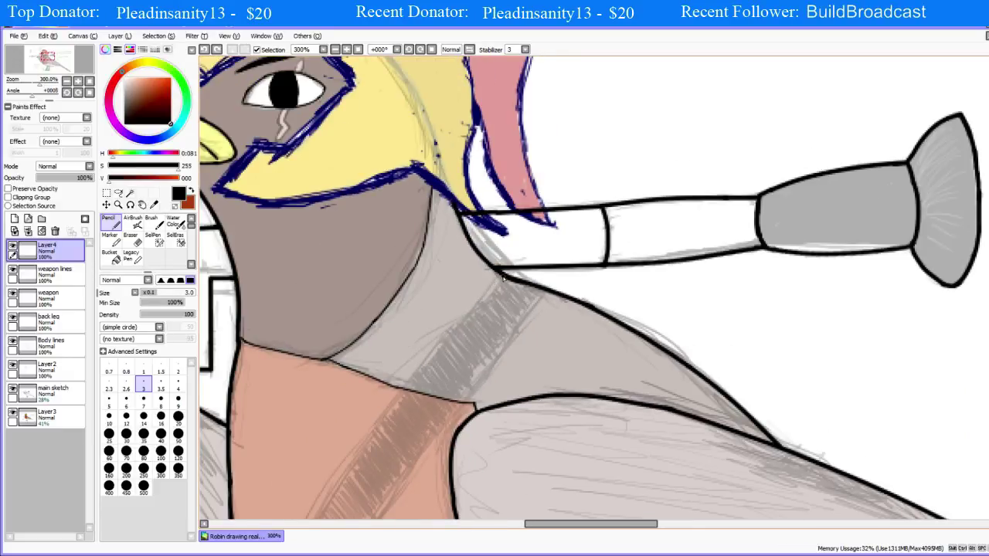
{"action": "left_click_drag", "start_coordinate": [503, 276], "coordinate": [412, 358]}
{"action": "key", "text": "ctrl+z"}
{"action": "left_click_drag", "start_coordinate": [502, 275], "coordinate": [422, 357]}
{"action": "key", "text": "ctrl+z"}
{"action": "left_click_drag", "start_coordinate": [500, 275], "coordinate": [369, 434]}
{"action": "key", "text": "ctrl+z"}
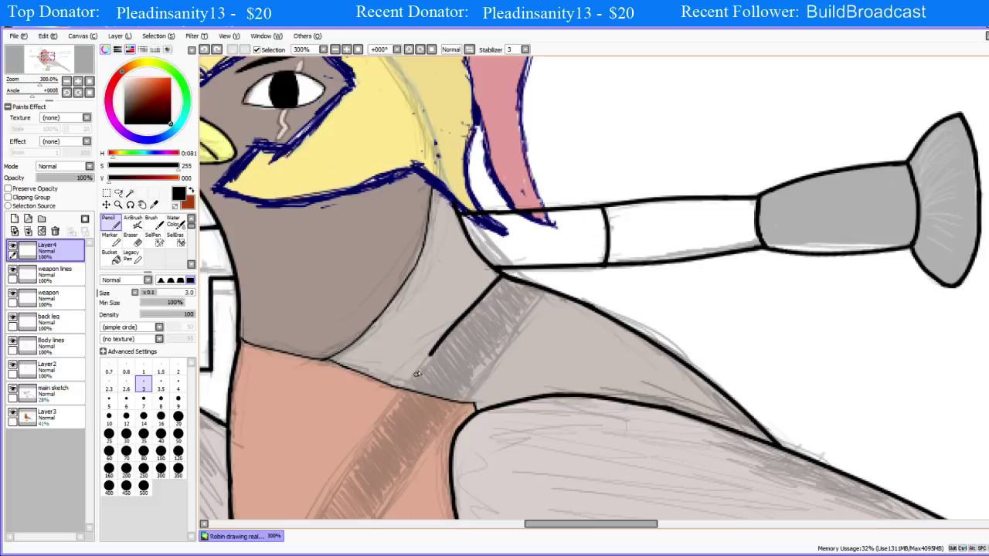
Step: Try repeated freehand strokes continuing the belt's front edge from the shoulder section onto the orange chest
{"action": "left_click_drag", "start_coordinate": [431, 354], "coordinate": [371, 439]}
{"action": "key", "text": "ctrl+z"}
{"action": "scroll", "coordinate": [391, 394], "scroll_direction": "down", "scroll_amount": 5}
{"action": "scroll", "coordinate": [501, 419], "scroll_direction": "up", "scroll_amount": 3}
{"action": "scroll", "coordinate": [502, 419], "scroll_direction": "up", "scroll_amount": 2}
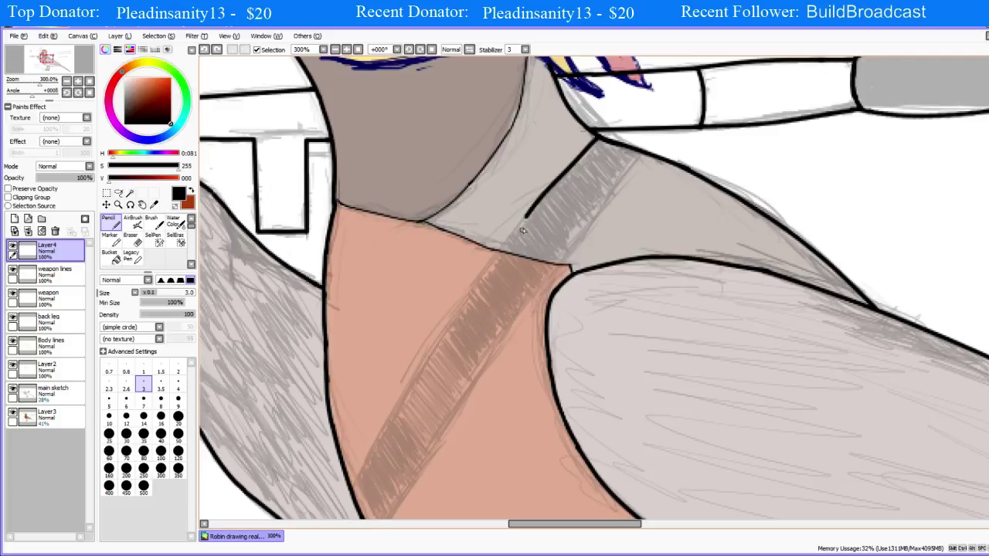
{"action": "left_click_drag", "start_coordinate": [528, 215], "coordinate": [465, 292]}
{"action": "key", "text": "ctrl+z"}
{"action": "left_click_drag", "start_coordinate": [529, 216], "coordinate": [442, 338]}
{"action": "key", "text": "ctrl+z"}
{"action": "left_click_drag", "start_coordinate": [529, 219], "coordinate": [423, 355]}
{"action": "key", "text": "ctrl+z"}
{"action": "left_click_drag", "start_coordinate": [529, 216], "coordinate": [390, 344]}
{"action": "key", "text": "ctrl+z"}
{"action": "left_click_drag", "start_coordinate": [529, 217], "coordinate": [418, 351]}
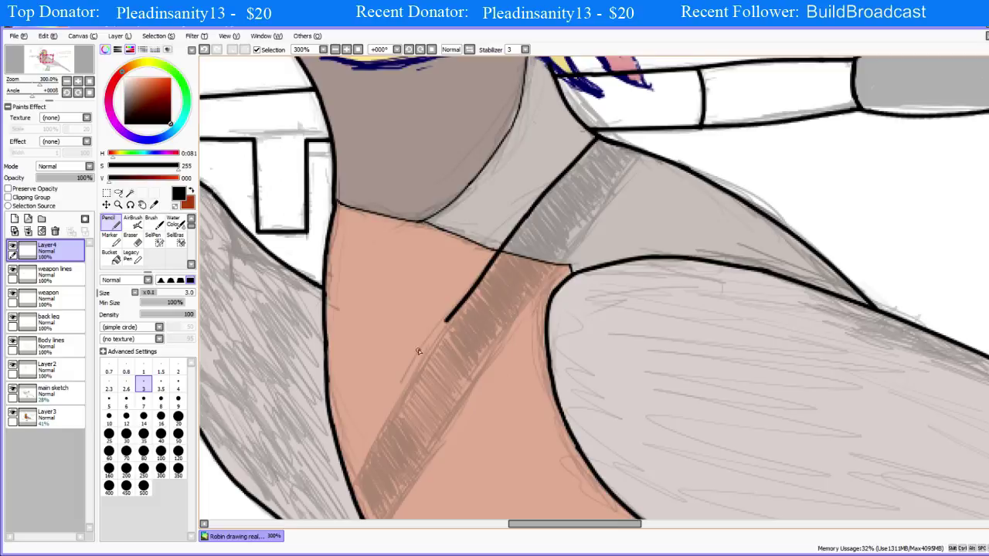
{"action": "key", "text": "ctrl+z"}
{"action": "left_click_drag", "start_coordinate": [526, 217], "coordinate": [463, 319]}
{"action": "key", "text": "ctrl+z"}
{"action": "key", "text": "ctrl+z"}
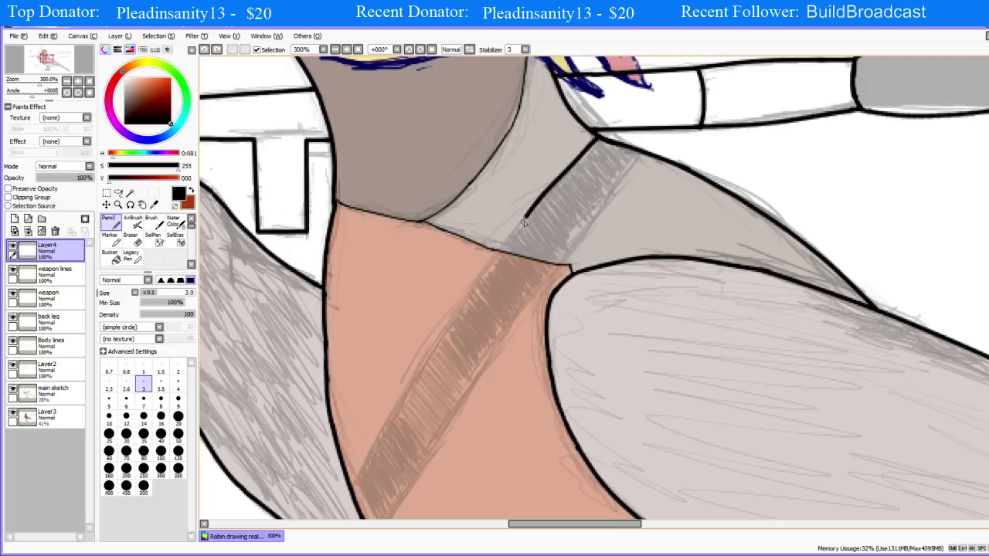
Step: Extend the belt's front edge across the collar line onto the orange chest, redrawing until it joins the shoulder section smoothly
{"action": "left_click_drag", "start_coordinate": [528, 217], "coordinate": [360, 388]}
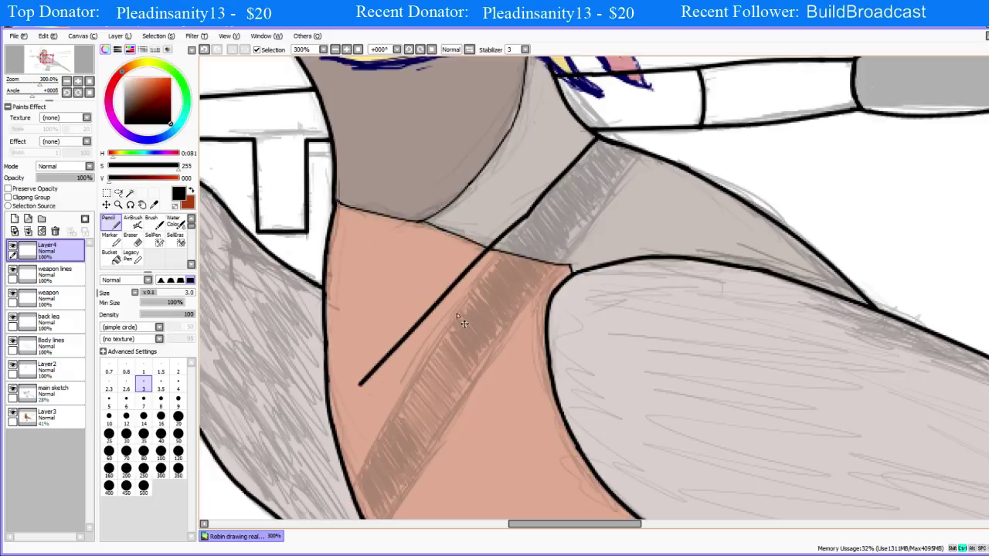
{"action": "key", "text": "ctrl+z"}
{"action": "left_click_drag", "start_coordinate": [526, 218], "coordinate": [470, 306]}
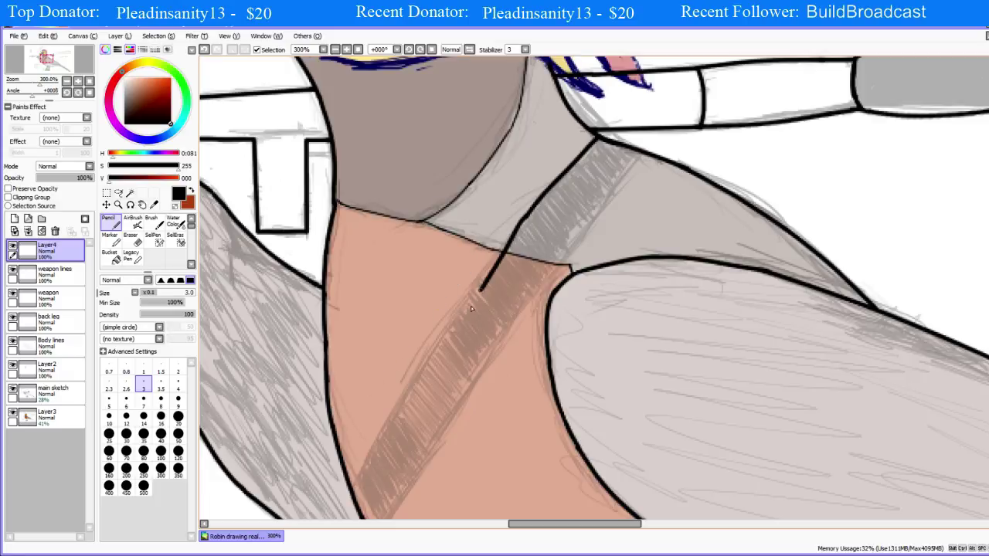
{"action": "key", "text": "ctrl+z"}
{"action": "left_click_drag", "start_coordinate": [526, 218], "coordinate": [470, 299]}
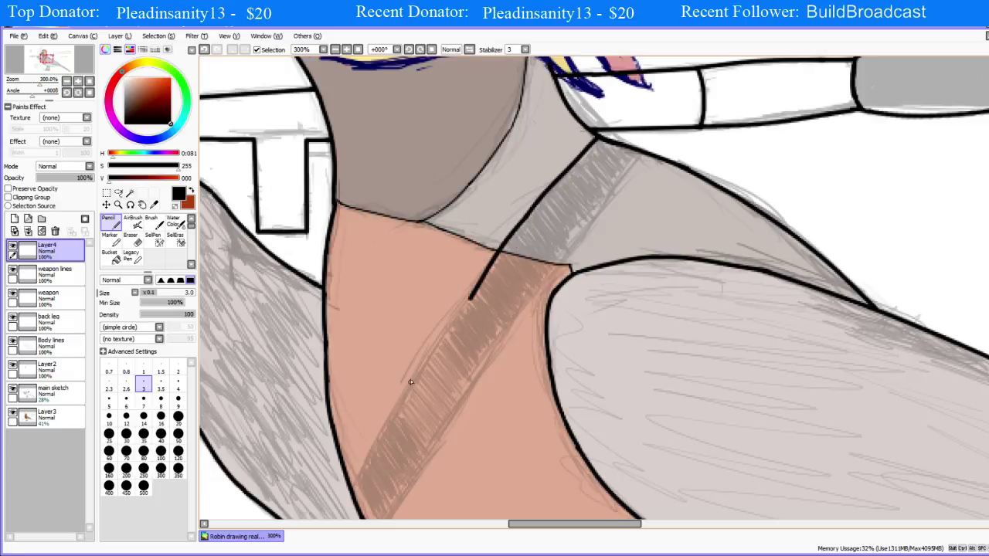
Step: Erase the end of the belt edge line back to the collar line with the size 35 Eraser
{"action": "left_click_drag", "start_coordinate": [296, 411], "coordinate": [269, 438]}
{"action": "key", "text": "e"}
{"action": "mouse_move", "coordinate": [260, 379]}
{"action": "left_mouse_down"}
{"action": "mouse_move", "coordinate": [281, 397]}
{"action": "mouse_move", "coordinate": [265, 420]}
{"action": "mouse_move", "coordinate": [272, 435]}
{"action": "left_mouse_up"}
{"action": "left_click_drag", "start_coordinate": [463, 310], "coordinate": [456, 275]}
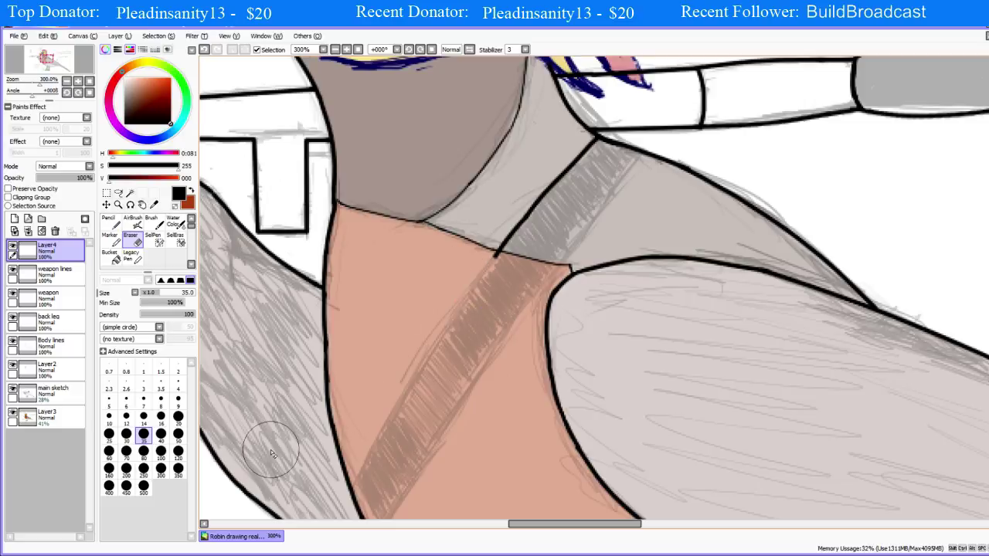
Step: Redraw the belt's front edge from the collar line to about mid-chest with the Pencil, retrying until it follows the sketched belt
{"action": "key", "text": "n"}
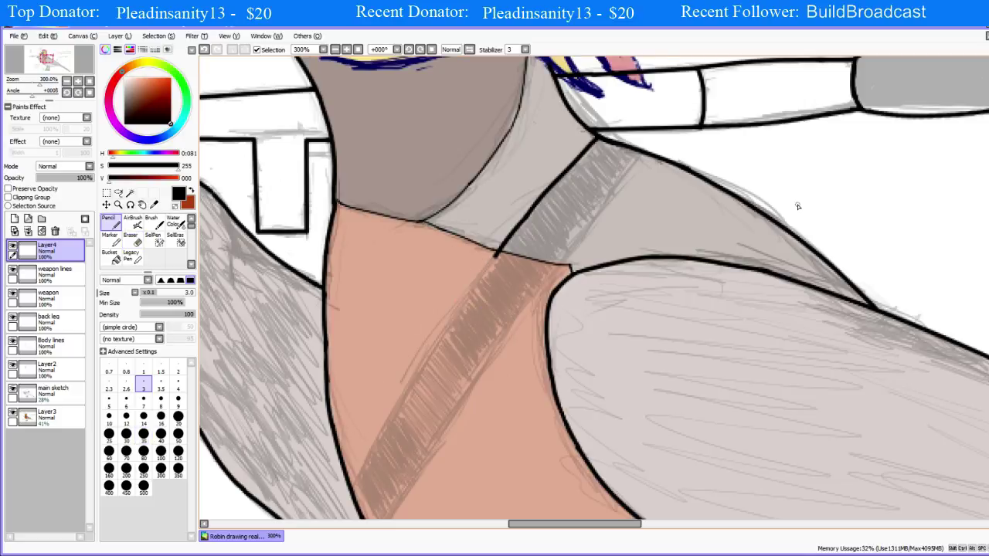
{"action": "scroll", "coordinate": [449, 327], "scroll_direction": "up", "scroll_amount": 1}
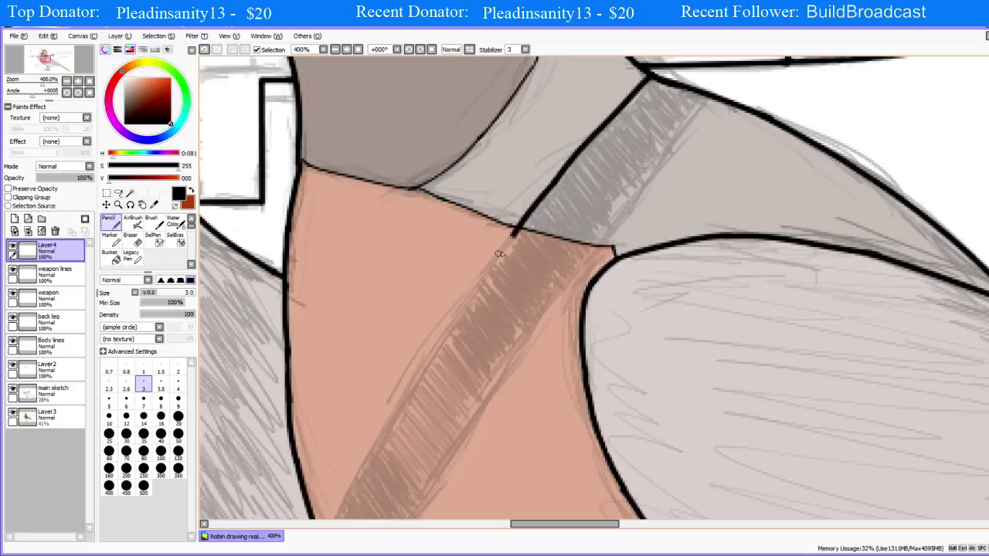
{"action": "left_click_drag", "start_coordinate": [514, 234], "coordinate": [450, 314]}
{"action": "key", "text": "ctrl+z"}
{"action": "left_click_drag", "start_coordinate": [514, 233], "coordinate": [386, 406]}
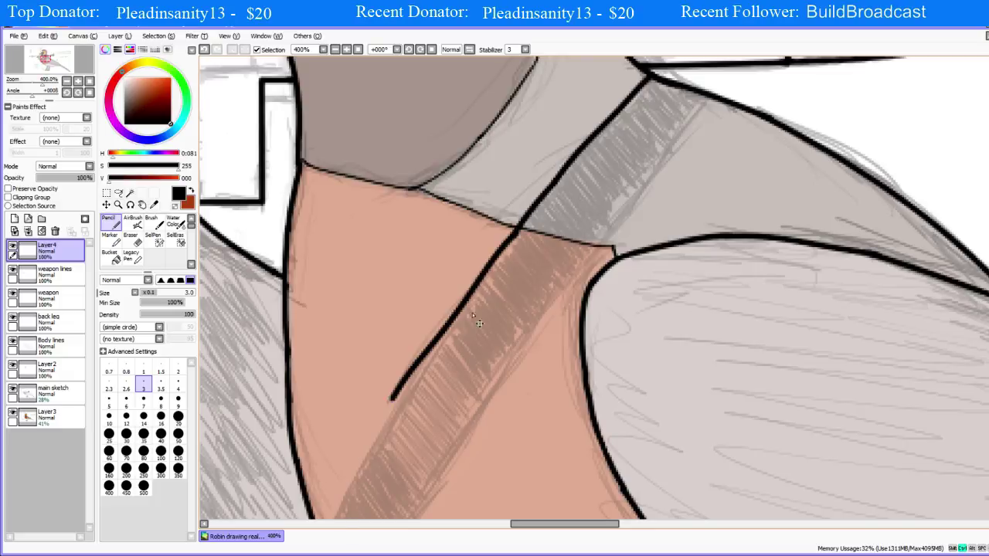
{"action": "key", "text": "ctrl+z"}
{"action": "left_click_drag", "start_coordinate": [514, 234], "coordinate": [362, 422]}
{"action": "key", "text": "ctrl+z"}
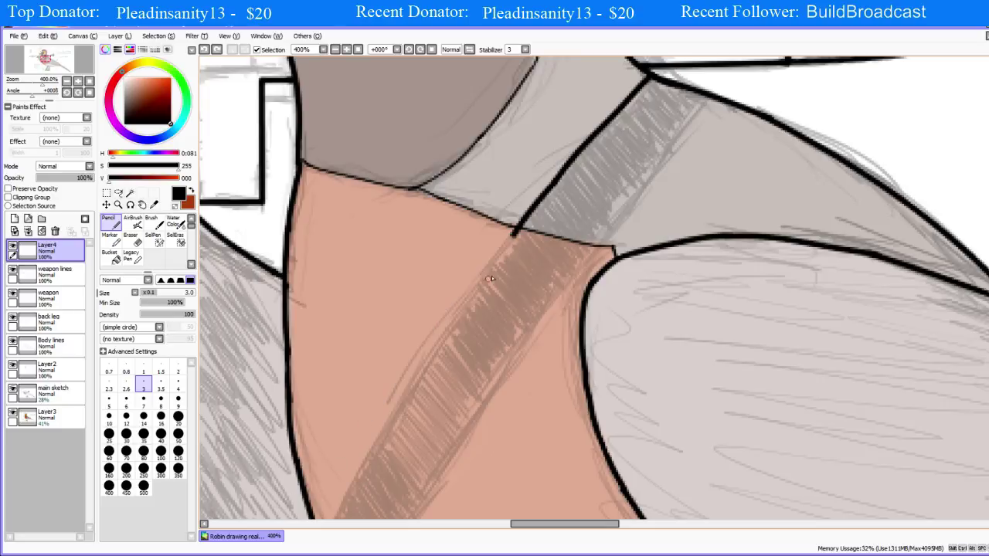
{"action": "left_click_drag", "start_coordinate": [514, 233], "coordinate": [385, 399]}
{"action": "key", "text": "ctrl+z"}
{"action": "left_click_drag", "start_coordinate": [514, 234], "coordinate": [417, 363]}
{"action": "key", "text": "ctrl+z"}
{"action": "left_click_drag", "start_coordinate": [514, 234], "coordinate": [423, 387]}
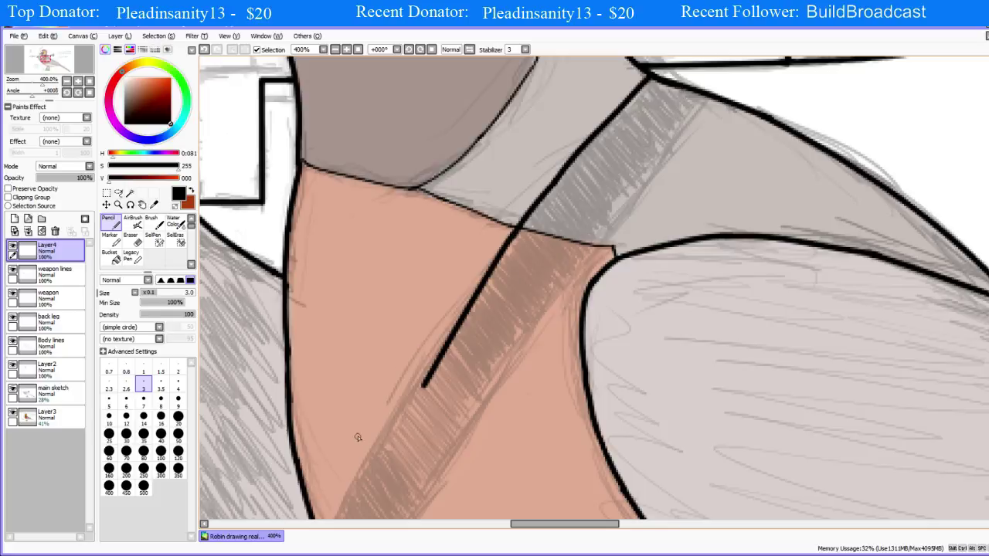
Step: Set the Pencil size to 2.6 and erase the lower end of the belt edge line on the chest
{"action": "left_click", "coordinate": [126, 386]}
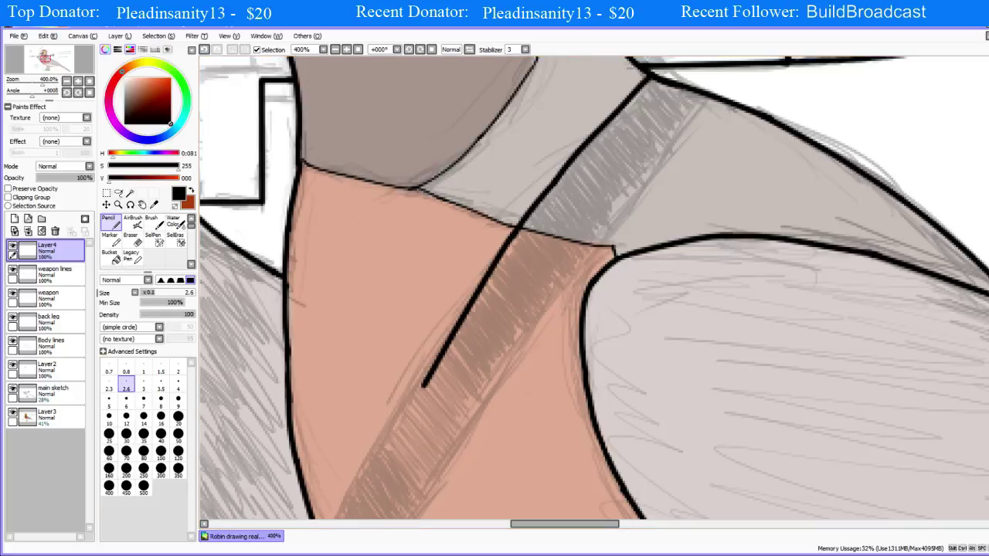
{"action": "scroll", "coordinate": [375, 355], "scroll_direction": "down", "scroll_amount": 4}
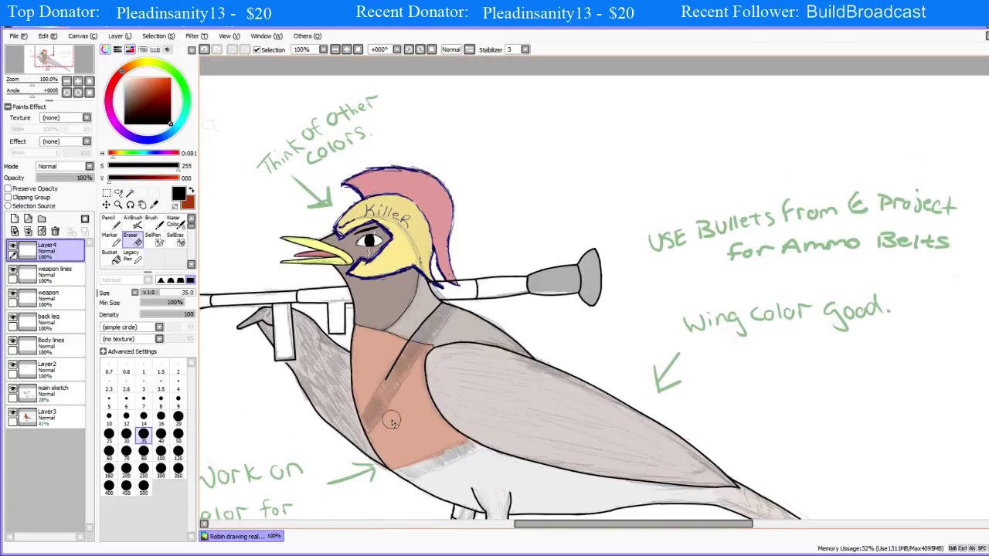
{"action": "key", "text": "e"}
{"action": "scroll", "coordinate": [380, 399], "scroll_direction": "up", "scroll_amount": 4}
{"action": "mouse_move", "coordinate": [380, 400]}
{"action": "left_mouse_down"}
{"action": "mouse_move", "coordinate": [380, 369]}
{"action": "mouse_move", "coordinate": [417, 361]}
{"action": "mouse_move", "coordinate": [466, 322]}
{"action": "mouse_move", "coordinate": [461, 313]}
{"action": "mouse_move", "coordinate": [408, 325]}
{"action": "mouse_move", "coordinate": [447, 325]}
{"action": "mouse_move", "coordinate": [425, 306]}
{"action": "left_mouse_up"}
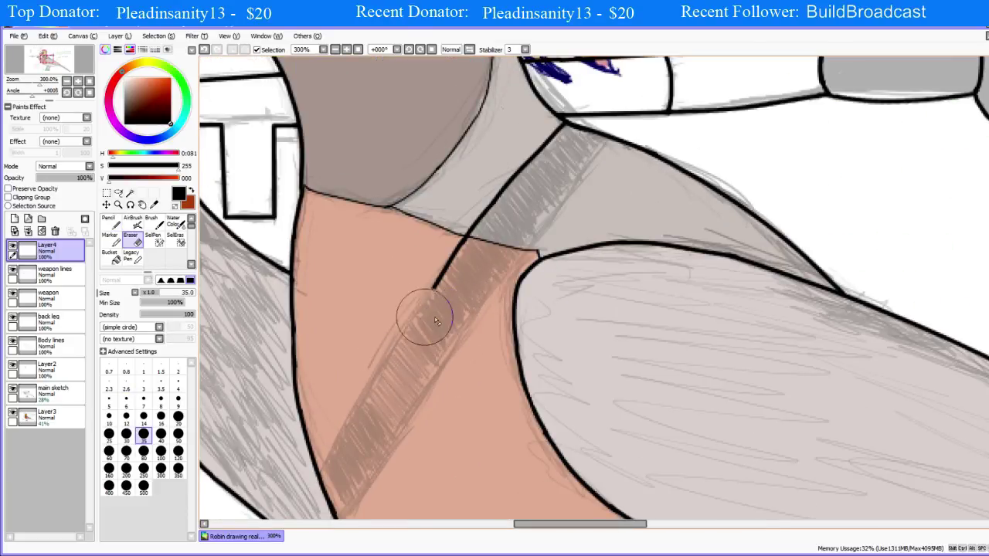
Step: Extend the belt's front edge with the Pencil from the upper chest toward the lower chest, retrying the stroke along the sketched belt
{"action": "key", "text": "n"}
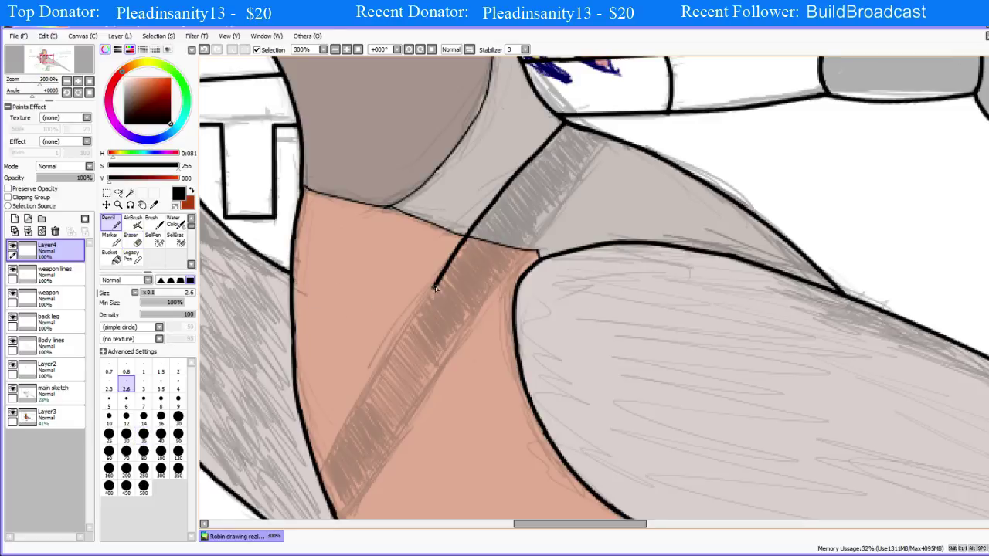
{"action": "left_click_drag", "start_coordinate": [435, 287], "coordinate": [345, 405]}
{"action": "key", "text": "ctrl+z"}
{"action": "key", "text": "ctrl+y"}
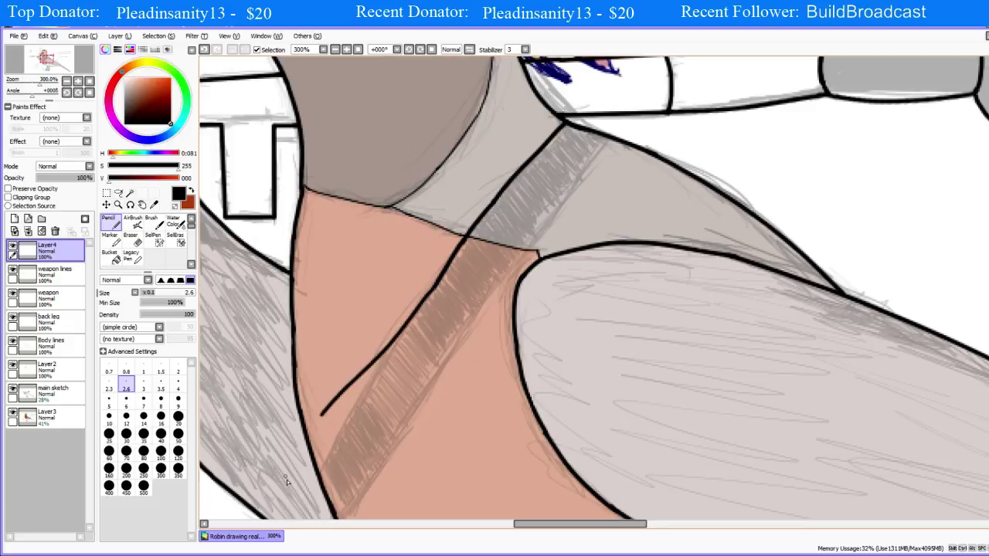
{"action": "key", "text": "ctrl+z"}
{"action": "key", "text": "ctrl+y"}
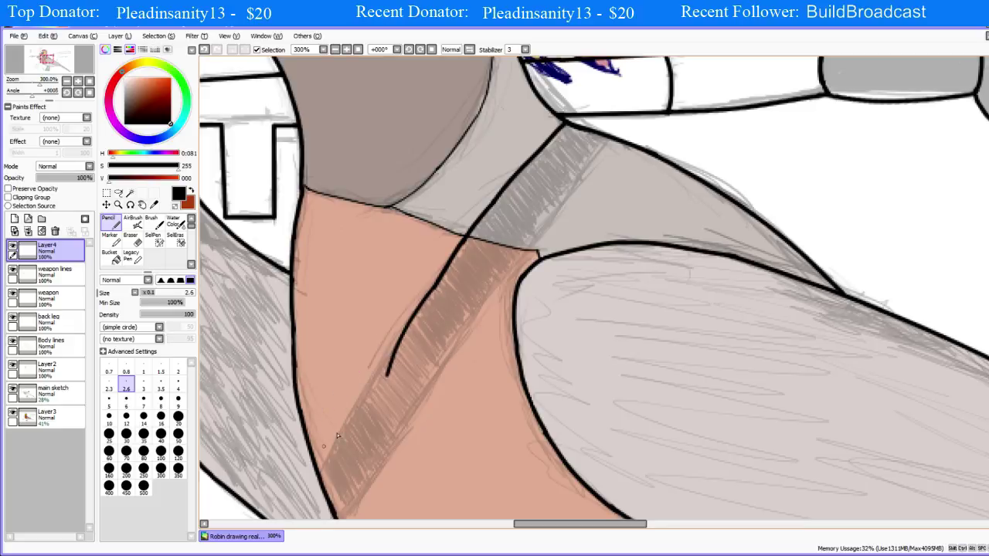
{"action": "key", "text": "ctrl+z"}
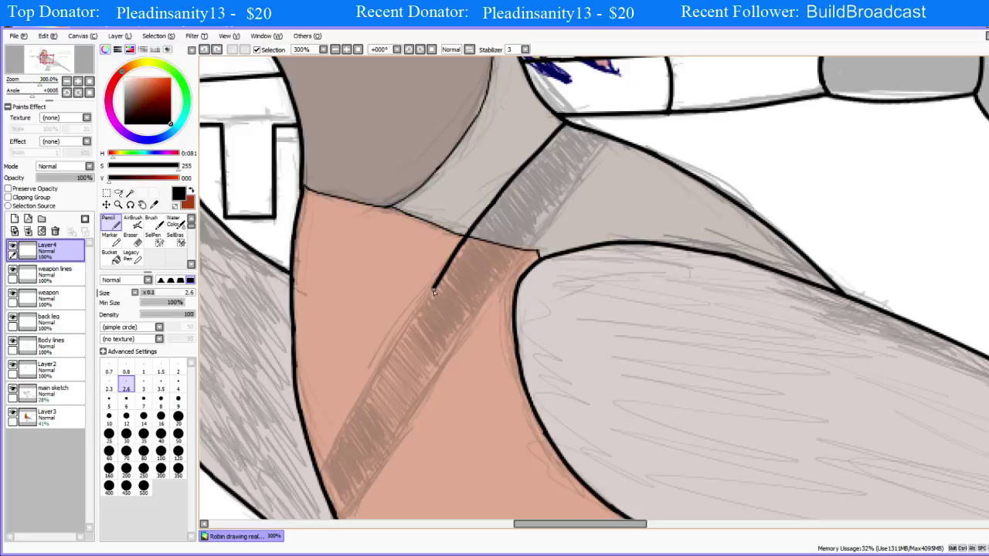
{"action": "key", "text": "ctrl+y"}
{"action": "key", "text": "ctrl+z"}
{"action": "key", "text": "ctrl+y"}
{"action": "key", "text": "ctrl+z"}
{"action": "key", "text": "ctrl+y"}
{"action": "left_click_drag", "start_coordinate": [432, 291], "coordinate": [369, 399]}
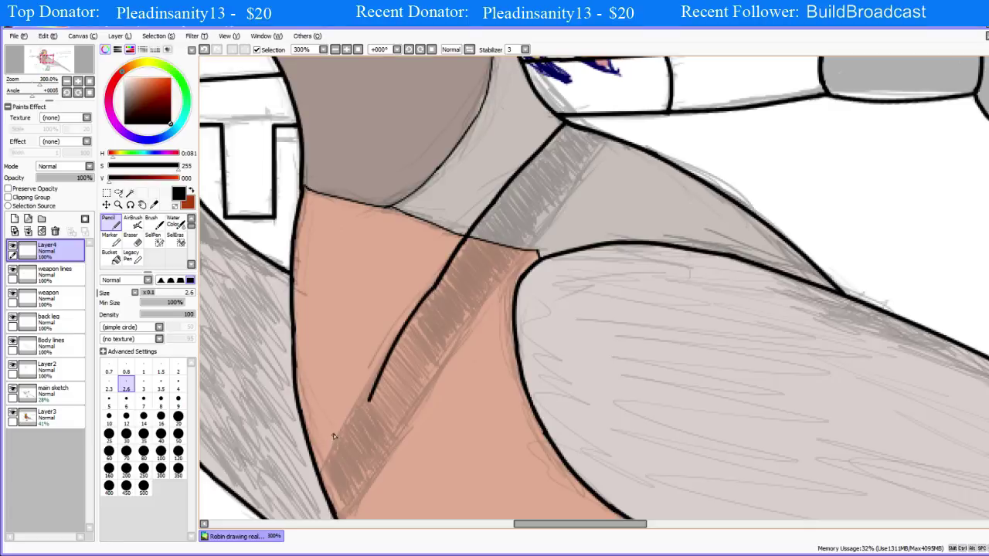
{"action": "key", "text": "ctrl+z"}
{"action": "key", "text": "ctrl+y"}
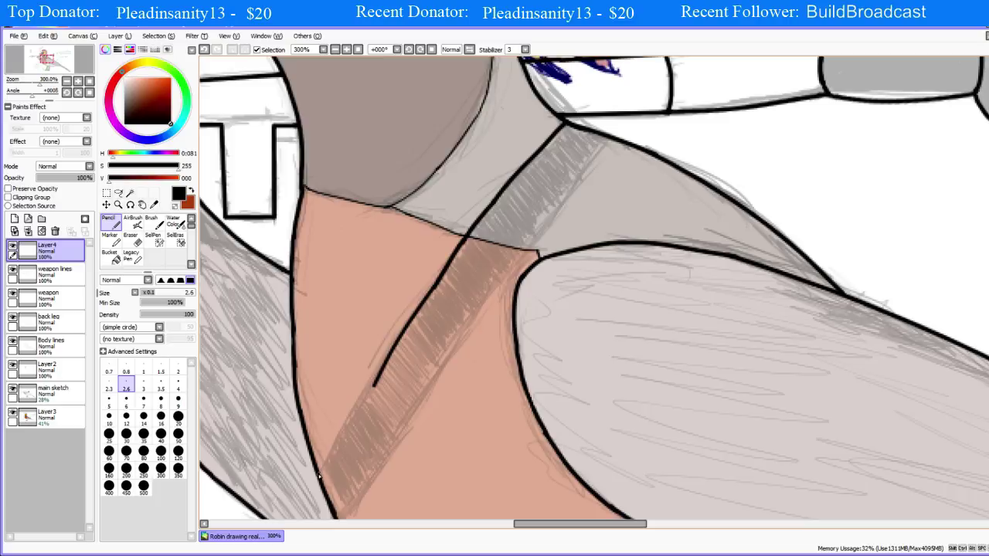
Step: Draw the belt's lower front edge from the body outline up to the existing line, redrawing until the two sections meet
{"action": "left_click_drag", "start_coordinate": [317, 474], "coordinate": [365, 390]}
{"action": "key", "text": "ctrl+z"}
{"action": "left_click_drag", "start_coordinate": [321, 476], "coordinate": [379, 359]}
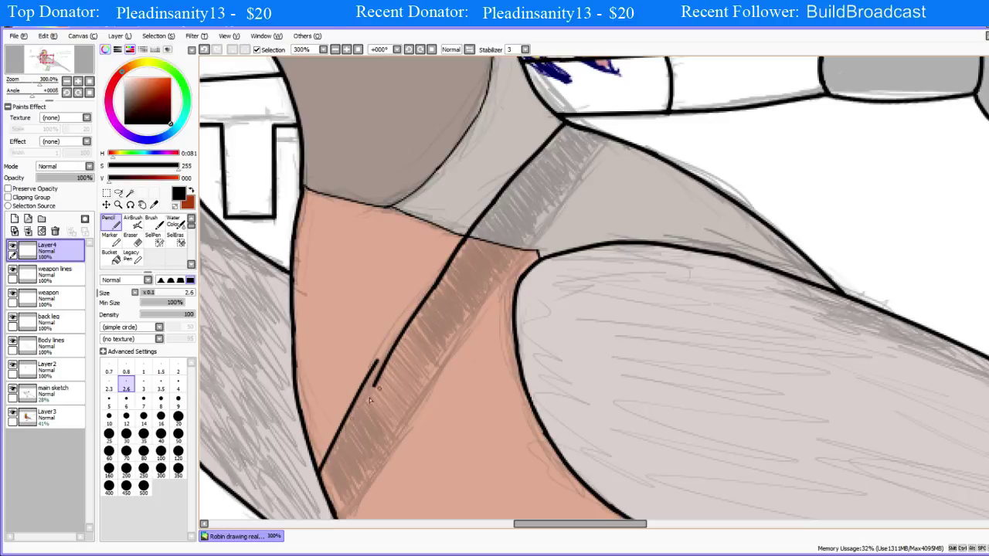
{"action": "key", "text": "ctrl+z"}
{"action": "left_click_drag", "start_coordinate": [318, 476], "coordinate": [384, 376]}
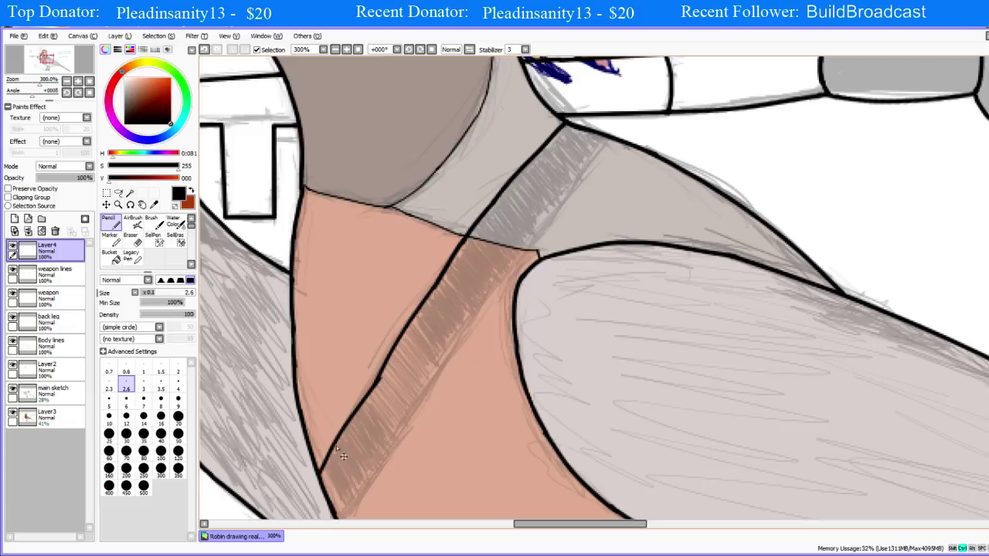
{"action": "key", "text": "ctrl+z"}
{"action": "left_click_drag", "start_coordinate": [320, 475], "coordinate": [384, 369]}
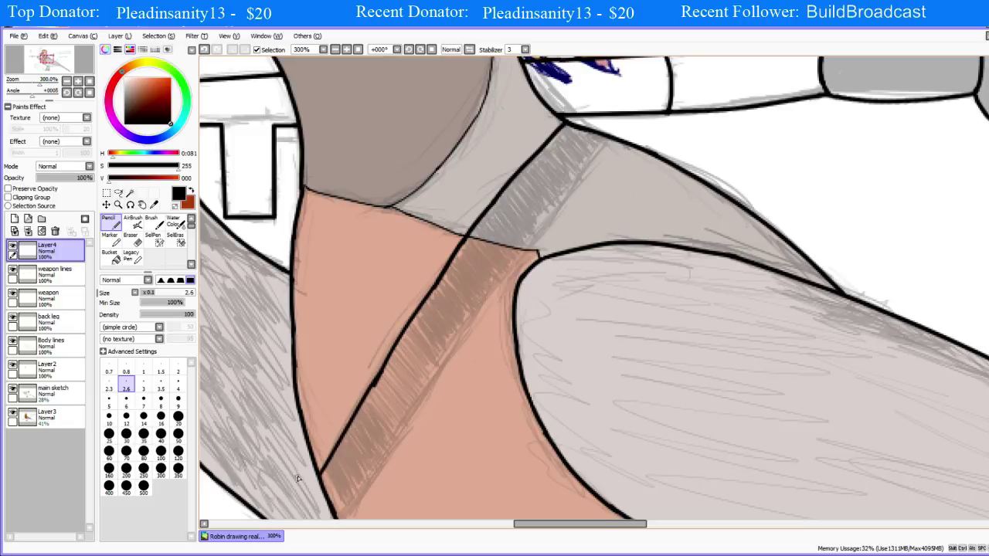
{"action": "key", "text": "ctrl+z"}
{"action": "left_click_drag", "start_coordinate": [319, 476], "coordinate": [379, 379]}
{"action": "key", "text": "ctrl+z"}
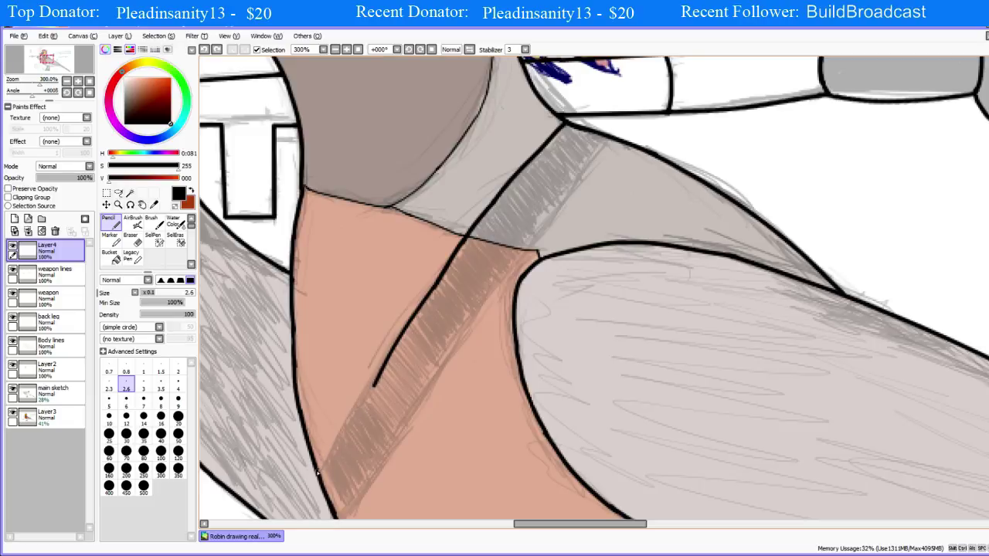
{"action": "left_click_drag", "start_coordinate": [319, 479], "coordinate": [377, 378]}
{"action": "key", "text": "ctrl+z"}
{"action": "left_click_drag", "start_coordinate": [320, 478], "coordinate": [377, 379]}
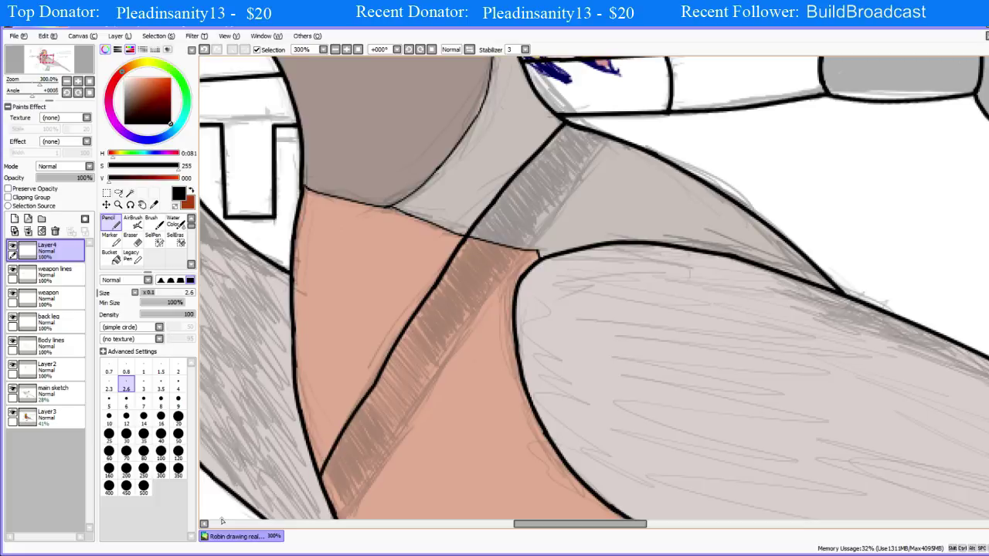
Step: Erase the middle section of the belt's front edge on the chest with the size 35 Eraser
{"action": "key", "text": "e"}
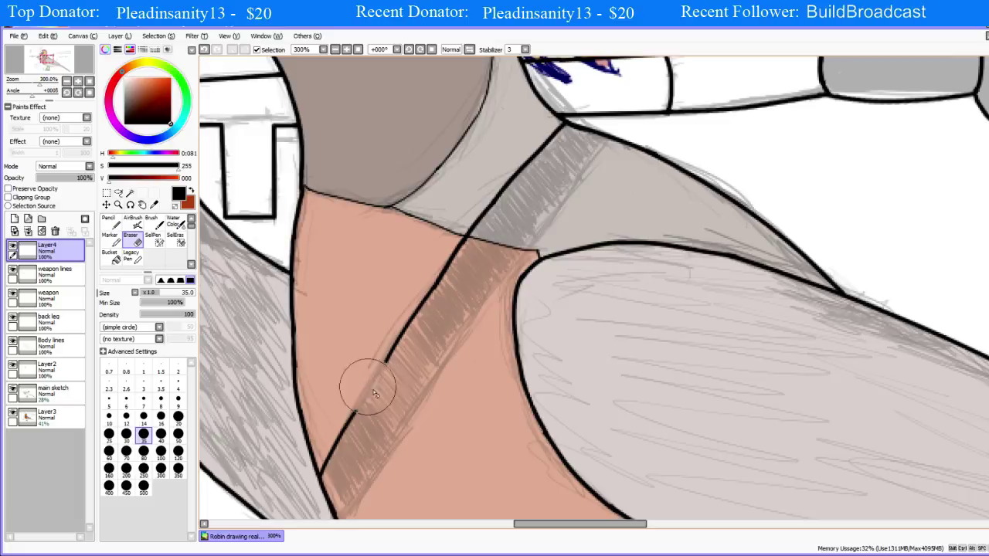
{"action": "mouse_move", "coordinate": [372, 394]}
{"action": "left_mouse_down"}
{"action": "mouse_move", "coordinate": [349, 379]}
{"action": "mouse_move", "coordinate": [376, 379]}
{"action": "mouse_move", "coordinate": [434, 309]}
{"action": "left_mouse_up"}
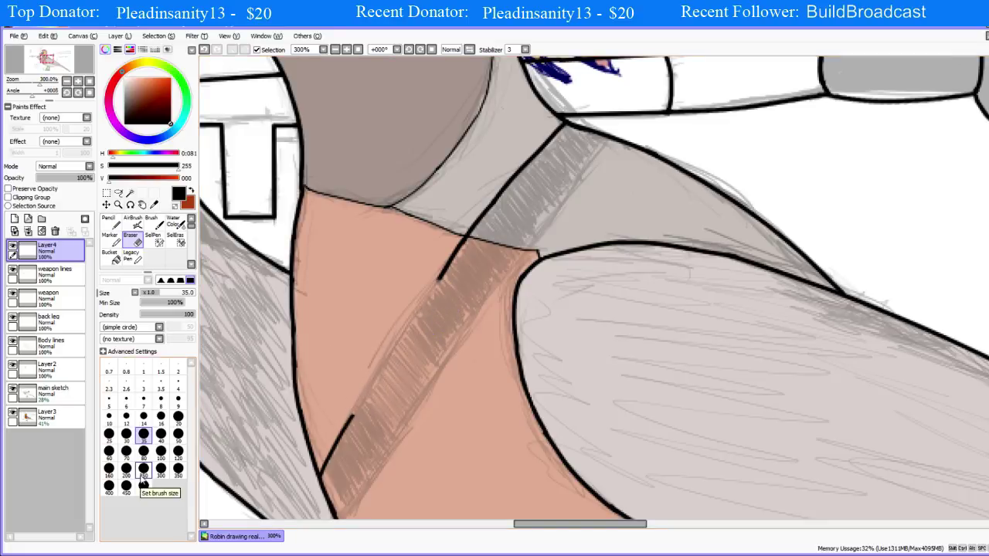
Step: Extend the lower piece of the belt's front edge upward with the size 2.6 Pencil, redrawing until it follows the sketched belt
{"action": "key", "text": "n"}
{"action": "left_click_drag", "start_coordinate": [348, 417], "coordinate": [418, 339]}
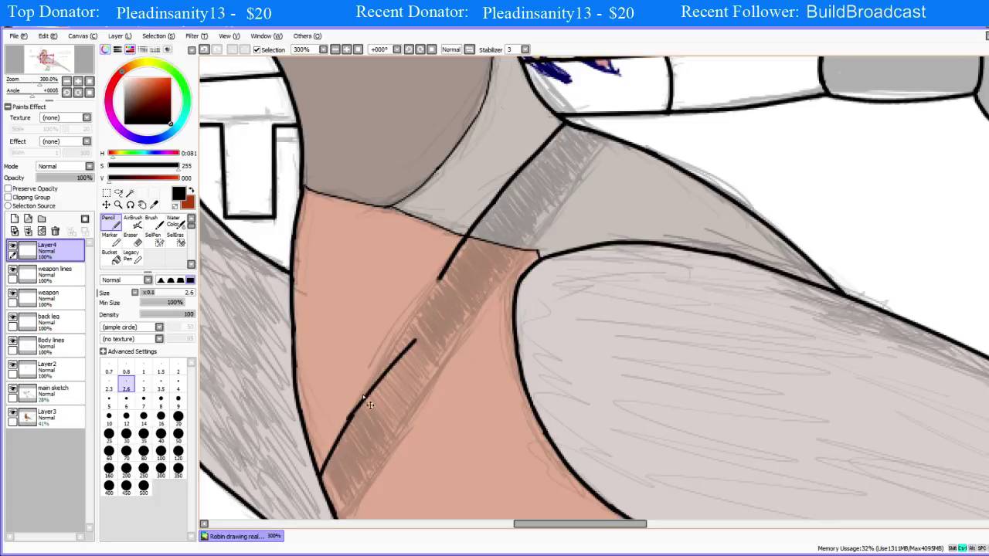
{"action": "key", "text": "ctrl+z"}
{"action": "left_click_drag", "start_coordinate": [349, 417], "coordinate": [413, 333]}
{"action": "key", "text": "ctrl+z"}
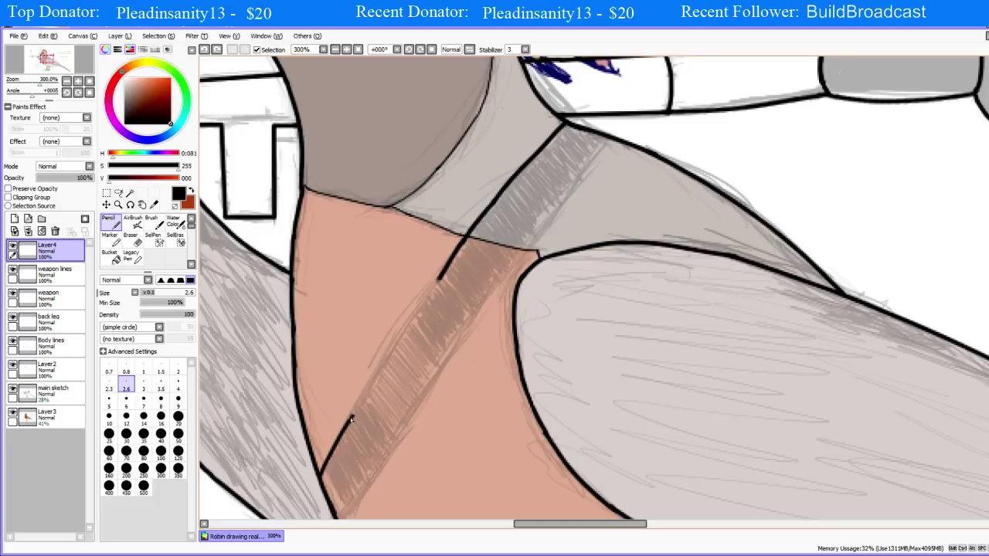
{"action": "key", "text": "ctrl+y"}
{"action": "key", "text": "ctrl+z"}
{"action": "left_click_drag", "start_coordinate": [351, 418], "coordinate": [421, 315]}
{"action": "key", "text": "ctrl+z"}
{"action": "left_click_drag", "start_coordinate": [351, 418], "coordinate": [415, 309]}
{"action": "key", "text": "ctrl+z"}
{"action": "left_click_drag", "start_coordinate": [351, 418], "coordinate": [408, 332]}
{"action": "key", "text": "ctrl+z"}
{"action": "left_click_drag", "start_coordinate": [351, 418], "coordinate": [410, 327]}
{"action": "key", "text": "ctrl+z"}
{"action": "left_click_drag", "start_coordinate": [351, 418], "coordinate": [427, 284]}
{"action": "key", "text": "ctrl+z"}
{"action": "key", "text": "ctrl+z"}
{"action": "left_click_drag", "start_coordinate": [352, 418], "coordinate": [403, 343]}
{"action": "key", "text": "ctrl+z"}
{"action": "left_click_drag", "start_coordinate": [351, 418], "coordinate": [396, 346]}
{"action": "key", "text": "ctrl+z"}
{"action": "left_click_drag", "start_coordinate": [351, 418], "coordinate": [391, 361]}
{"action": "key", "text": "ctrl+z"}
{"action": "left_click_drag", "start_coordinate": [351, 418], "coordinate": [404, 325]}
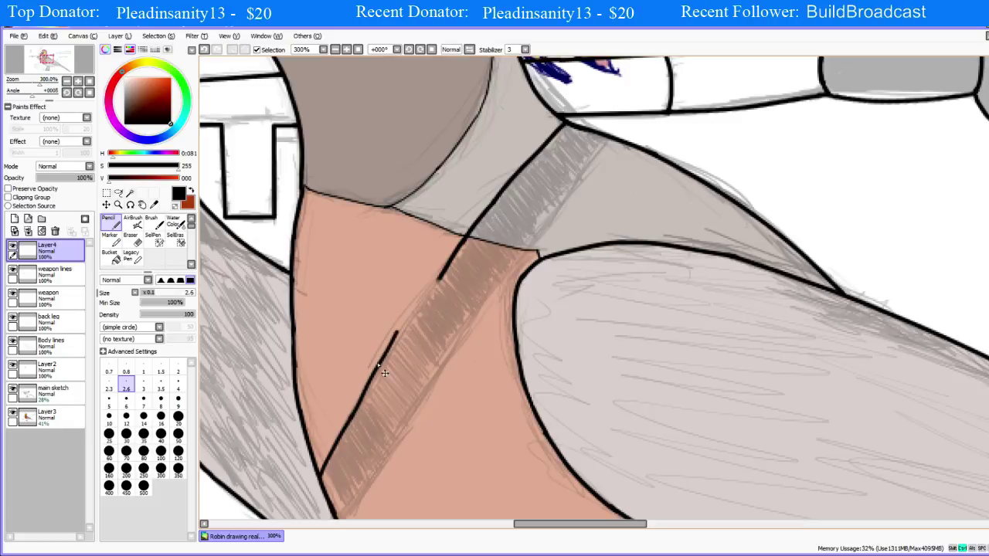
{"action": "key", "text": "ctrl+z"}
{"action": "left_click_drag", "start_coordinate": [355, 417], "coordinate": [402, 343]}
{"action": "key", "text": "ctrl+z"}
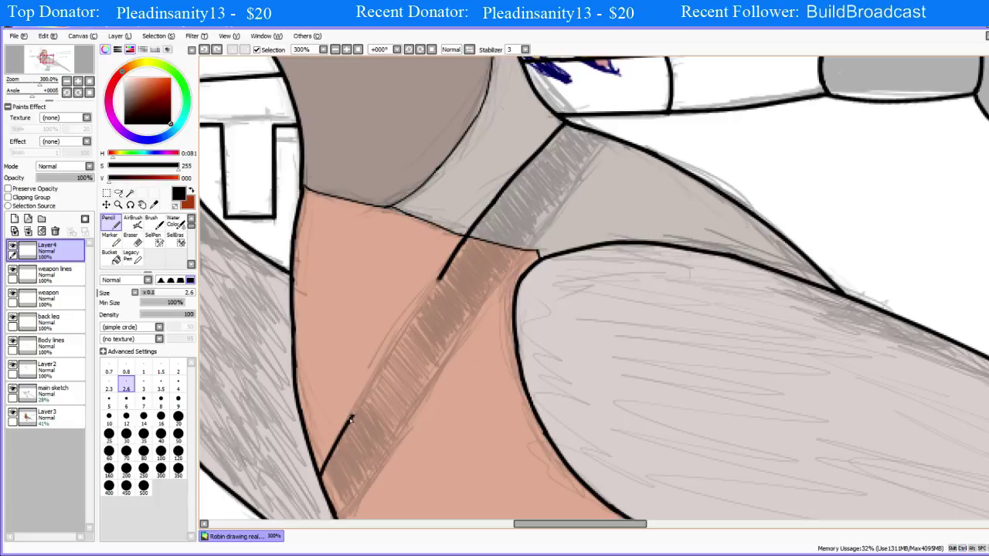
{"action": "left_click_drag", "start_coordinate": [352, 418], "coordinate": [395, 346]}
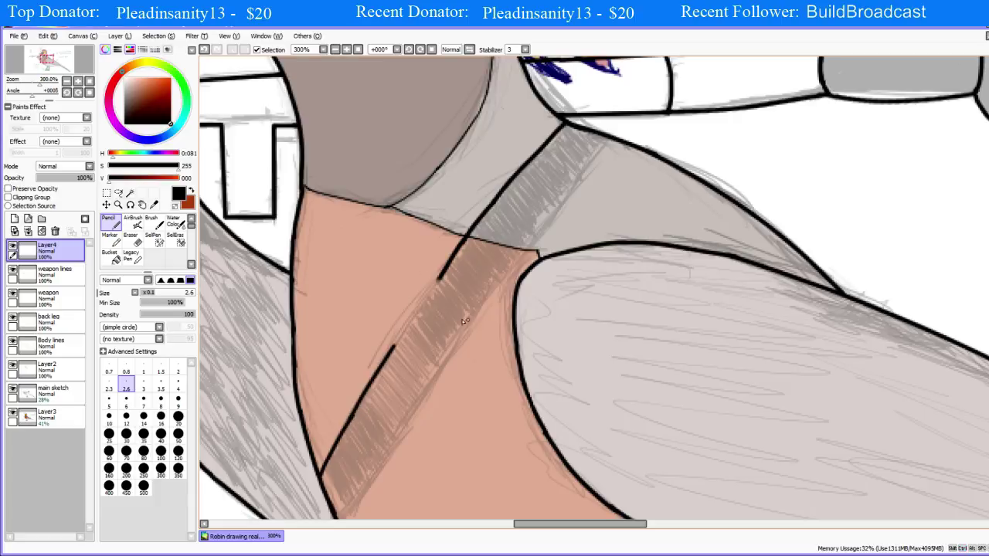
Step: Close the remaining gap in the belt's front edge on the chest, redrawing the connecting stroke until it joins both ends smoothly
{"action": "left_click_drag", "start_coordinate": [393, 349], "coordinate": [439, 275]}
{"action": "key", "text": "ctrl+z"}
{"action": "key", "text": "ctrl+y"}
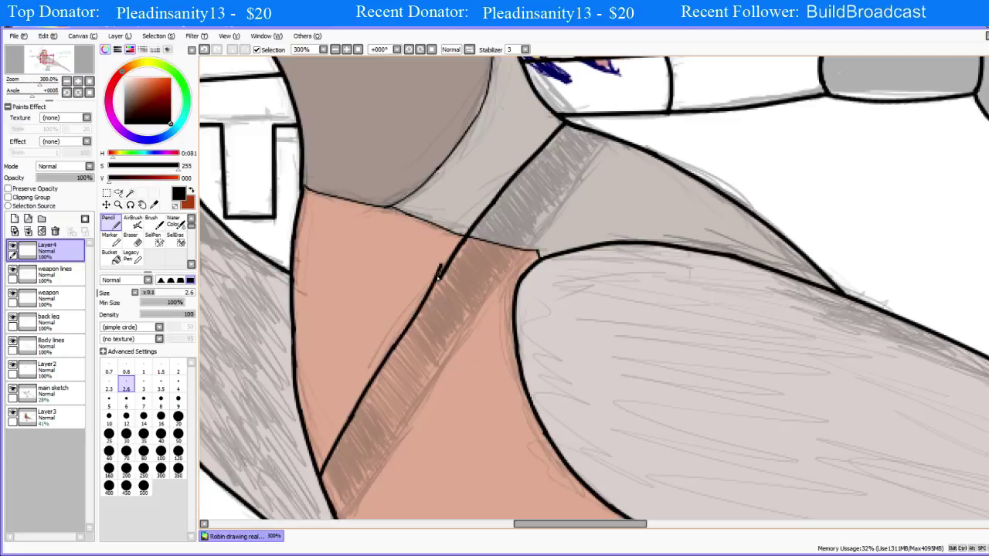
{"action": "key", "text": "ctrl+z"}
{"action": "key", "text": "ctrl+y"}
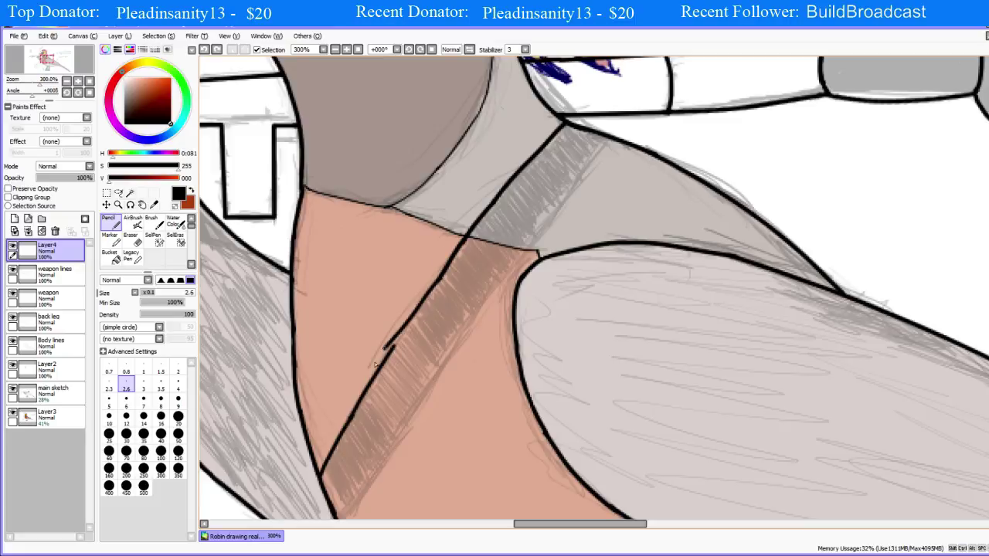
{"action": "key", "text": "ctrl+z"}
{"action": "key", "text": "ctrl+y"}
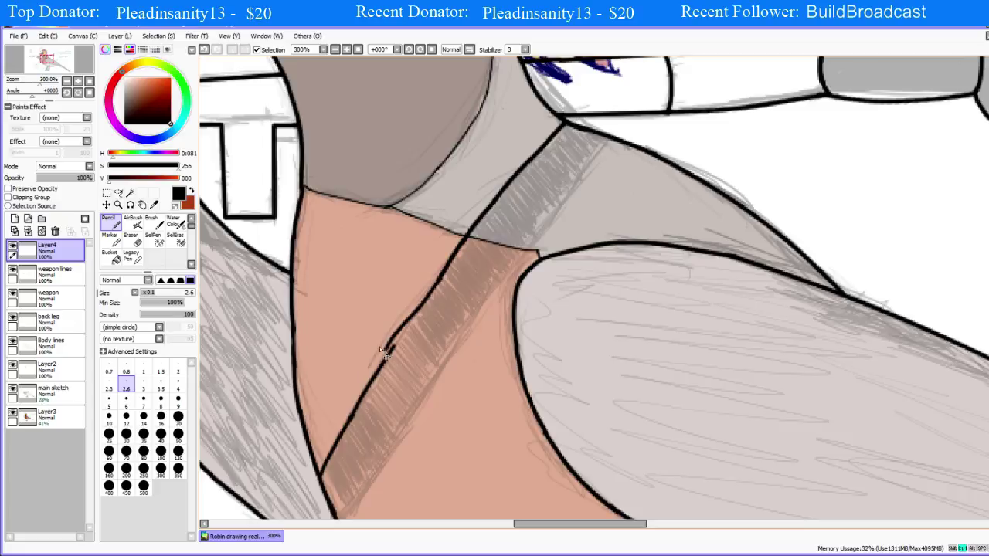
{"action": "key", "text": "ctrl+z"}
{"action": "key", "text": "ctrl+y"}
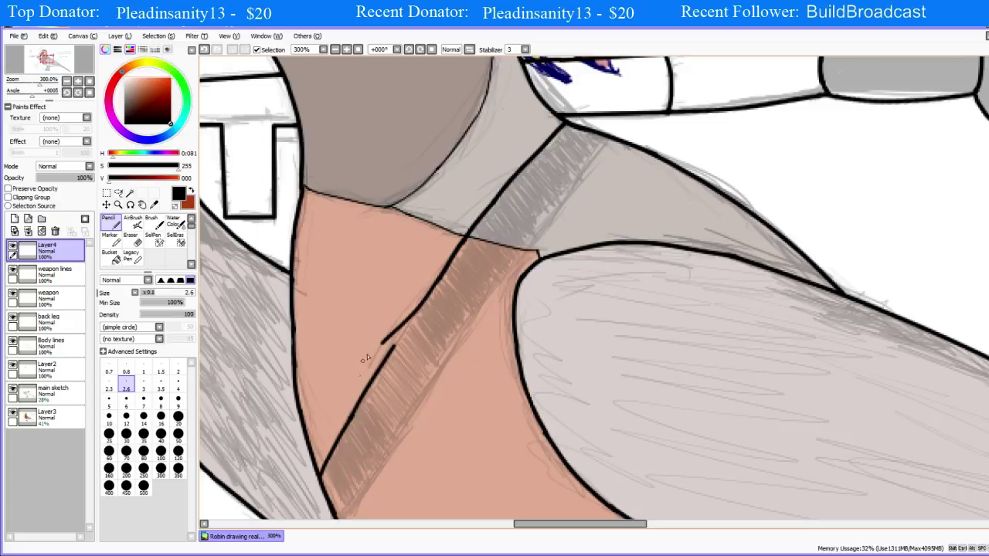
{"action": "key", "text": "ctrl+z"}
{"action": "key", "text": "ctrl+y"}
{"action": "key", "text": "ctrl+z"}
{"action": "key", "text": "ctrl+y"}
{"action": "key", "text": "ctrl+z"}
{"action": "key", "text": "ctrl+y"}
{"action": "key", "text": "ctrl+z"}
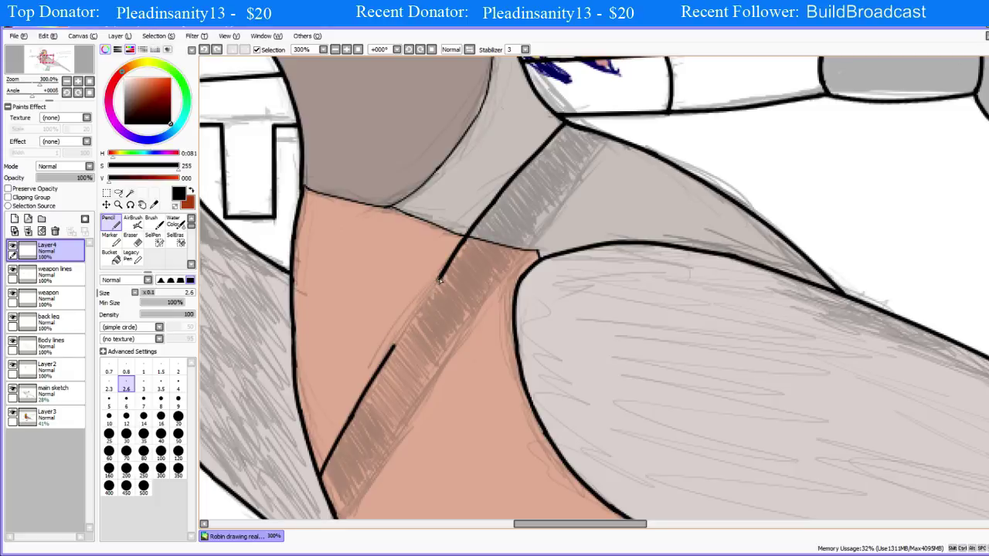
{"action": "left_click_drag", "start_coordinate": [440, 279], "coordinate": [390, 353]}
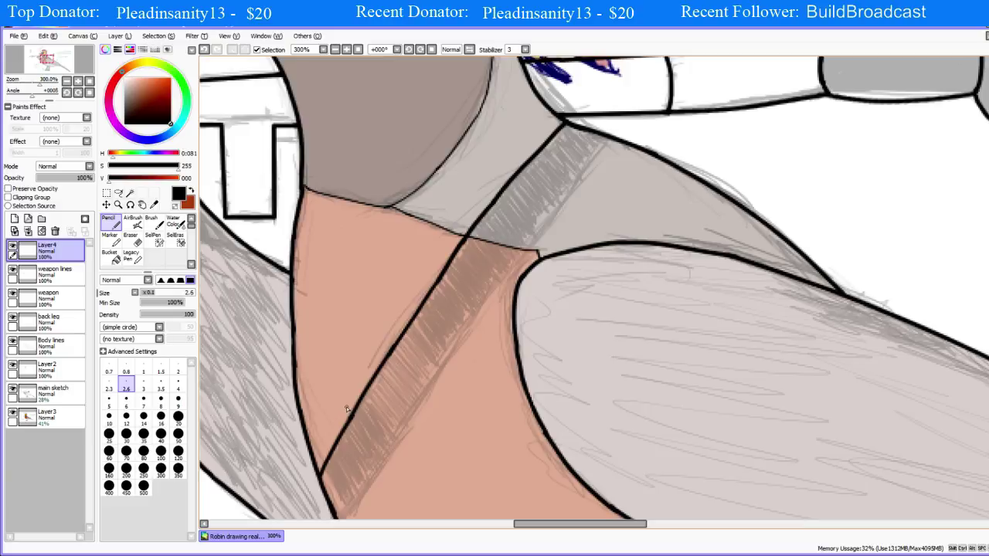
{"action": "key", "text": "ctrl+z"}
{"action": "left_click_drag", "start_coordinate": [442, 275], "coordinate": [384, 363]}
{"action": "key", "text": "ctrl+z"}
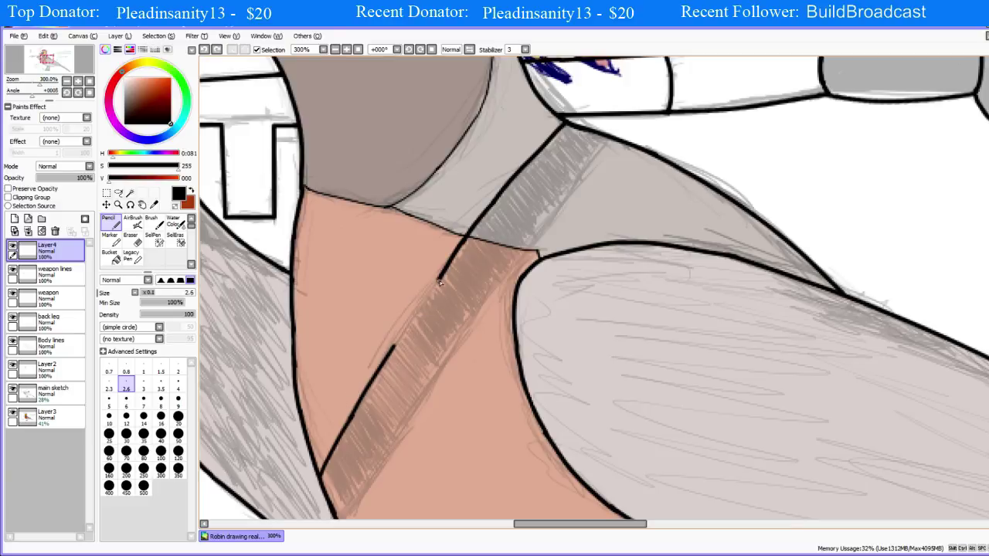
{"action": "left_click_drag", "start_coordinate": [442, 276], "coordinate": [370, 376]}
{"action": "key", "text": "ctrl+z"}
{"action": "left_click_drag", "start_coordinate": [442, 277], "coordinate": [377, 379]}
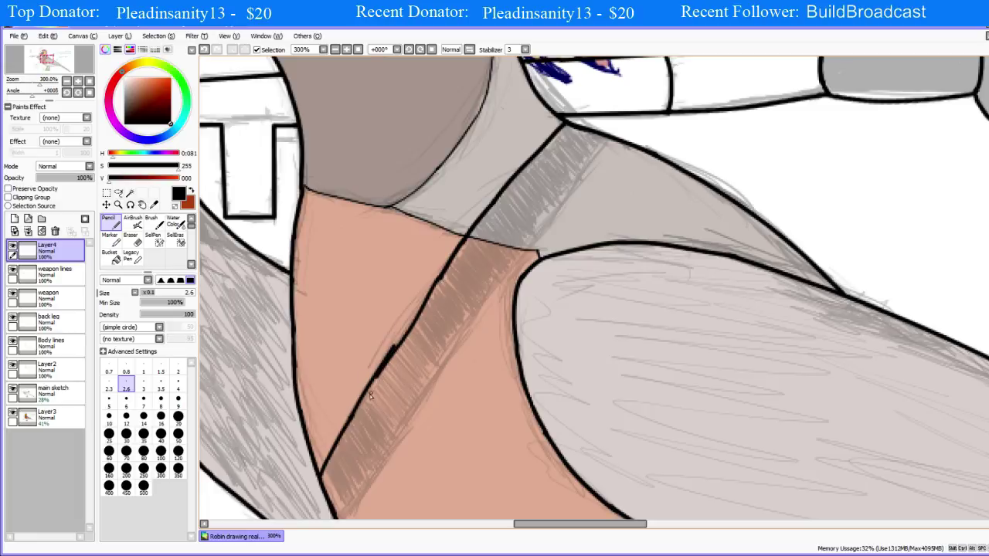
{"action": "key", "text": "ctrl+z"}
{"action": "left_click_drag", "start_coordinate": [442, 280], "coordinate": [372, 376]}
{"action": "key", "text": "ctrl+z"}
{"action": "left_click_drag", "start_coordinate": [440, 279], "coordinate": [374, 394]}
{"action": "key", "text": "ctrl+z"}
{"action": "left_click_drag", "start_coordinate": [395, 346], "coordinate": [469, 240]}
{"action": "key", "text": "ctrl+z"}
{"action": "left_click_drag", "start_coordinate": [391, 357], "coordinate": [444, 270]}
{"action": "key", "text": "ctrl+z"}
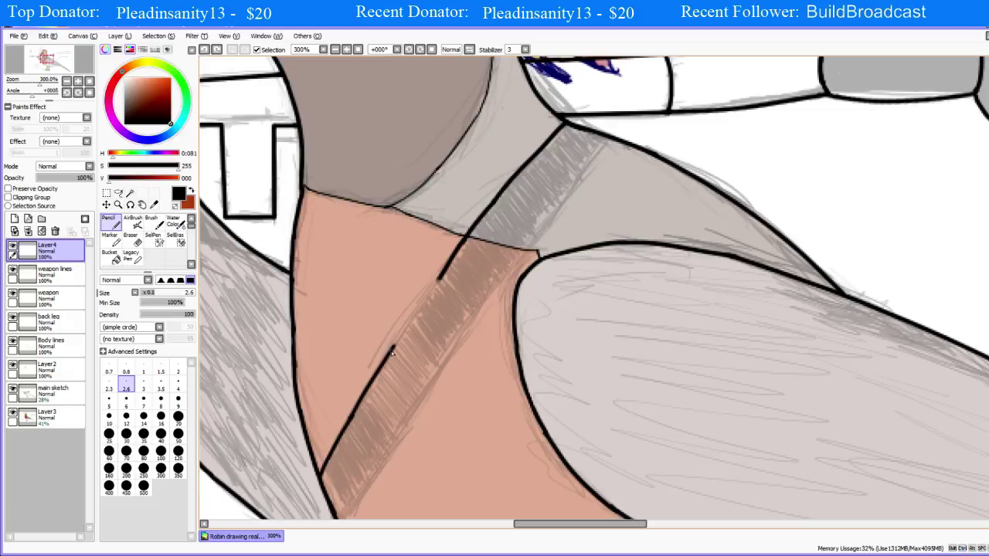
{"action": "left_click_drag", "start_coordinate": [392, 354], "coordinate": [462, 271]}
{"action": "key", "text": "ctrl+z"}
{"action": "left_click_drag", "start_coordinate": [392, 355], "coordinate": [461, 256]}
{"action": "key", "text": "ctrl+z"}
{"action": "left_click_drag", "start_coordinate": [394, 351], "coordinate": [464, 233]}
{"action": "key", "text": "ctrl+z"}
{"action": "left_click_drag", "start_coordinate": [392, 352], "coordinate": [455, 255]}
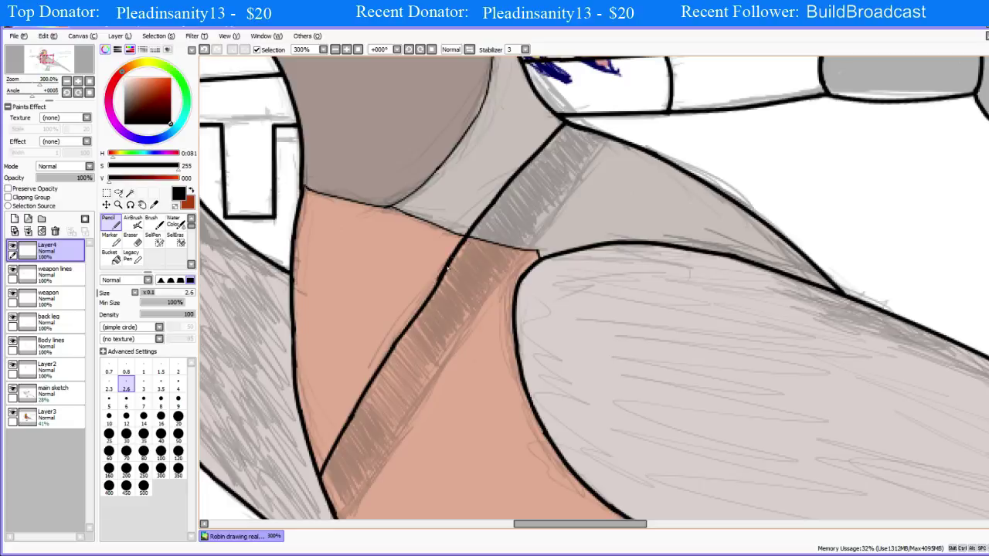
{"action": "key", "text": "ctrl+z"}
{"action": "mouse_move", "coordinate": [395, 348]}
{"action": "left_mouse_down"}
{"action": "mouse_move", "coordinate": [452, 255]}
{"action": "mouse_move", "coordinate": [384, 356]}
{"action": "left_mouse_up"}
{"action": "key", "text": "ctrl+z"}
{"action": "key", "text": "ctrl+z"}
{"action": "left_click_drag", "start_coordinate": [441, 278], "coordinate": [384, 363]}
{"action": "key", "text": "ctrl+z"}
{"action": "left_click_drag", "start_coordinate": [440, 279], "coordinate": [384, 366]}
{"action": "key", "text": "ctrl+z"}
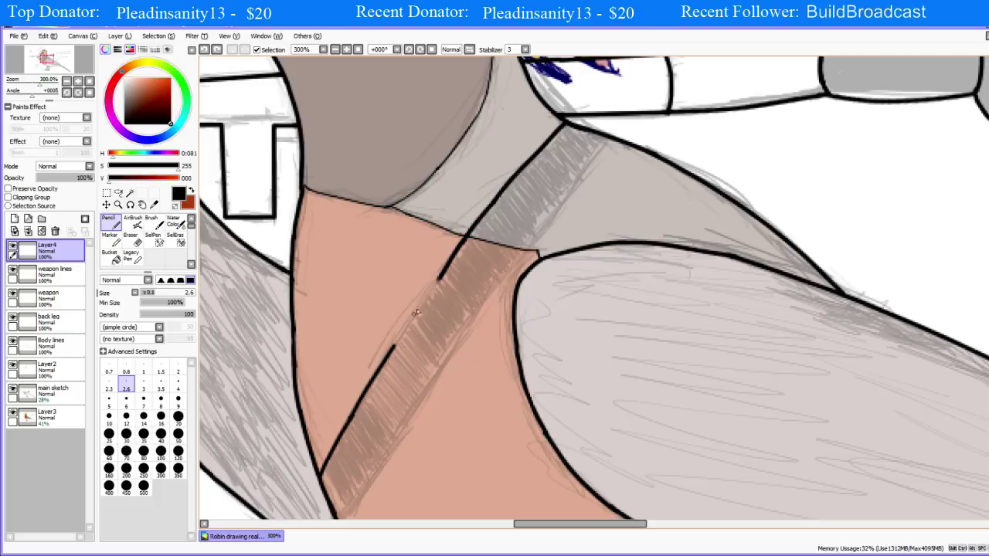
{"action": "left_click_drag", "start_coordinate": [439, 280], "coordinate": [384, 367]}
{"action": "key", "text": "ctrl+z"}
{"action": "left_click_drag", "start_coordinate": [440, 276], "coordinate": [384, 366]}
{"action": "key", "text": "ctrl+z"}
{"action": "left_click_drag", "start_coordinate": [441, 277], "coordinate": [380, 356]}
{"action": "key", "text": "ctrl+z"}
{"action": "left_click_drag", "start_coordinate": [442, 278], "coordinate": [376, 363]}
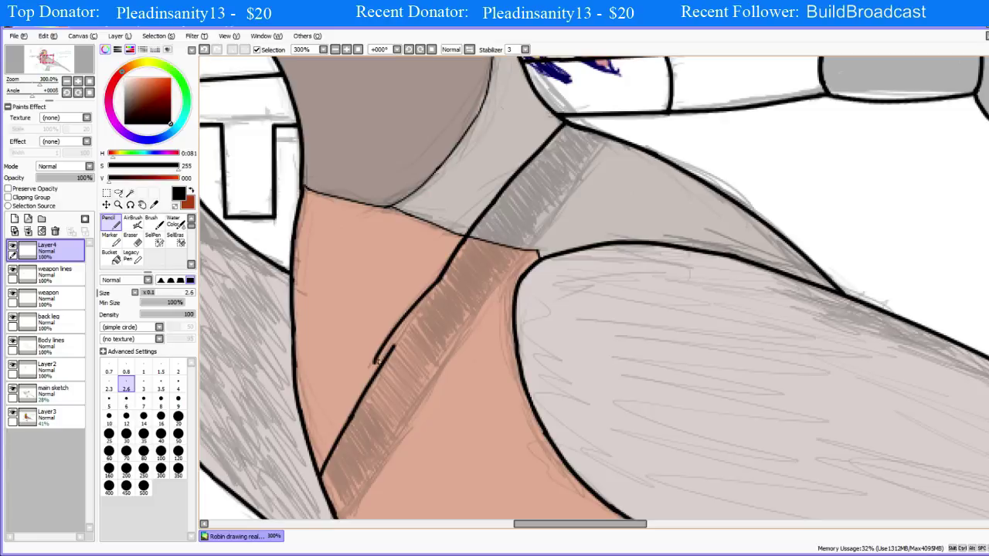
{"action": "key", "text": "ctrl+z"}
{"action": "key", "text": "ctrl+y"}
{"action": "key", "text": "ctrl+z"}
{"action": "left_click_drag", "start_coordinate": [439, 280], "coordinate": [381, 375]}
{"action": "key", "text": "ctrl+z"}
{"action": "left_click_drag", "start_coordinate": [442, 277], "coordinate": [379, 367]}
{"action": "key", "text": "ctrl+z"}
{"action": "left_click_drag", "start_coordinate": [441, 277], "coordinate": [378, 363]}
{"action": "key", "text": "ctrl+z"}
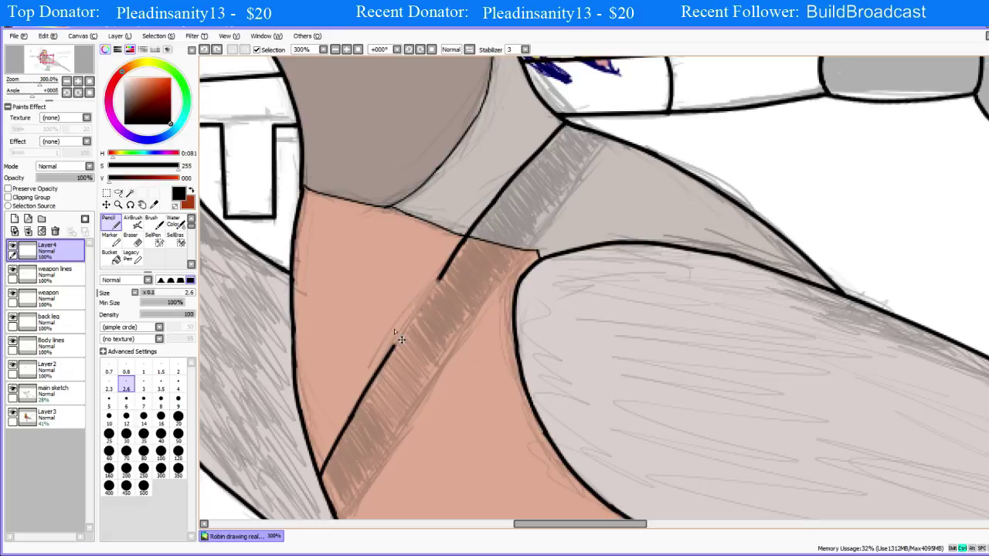
{"action": "mouse_move", "coordinate": [441, 276]}
{"action": "left_mouse_down"}
{"action": "mouse_move", "coordinate": [381, 354]}
{"action": "mouse_move", "coordinate": [448, 261]}
{"action": "left_mouse_up"}
{"action": "key", "text": "ctrl+z"}
{"action": "key", "text": "ctrl+z"}
{"action": "left_click_drag", "start_coordinate": [391, 349], "coordinate": [446, 271]}
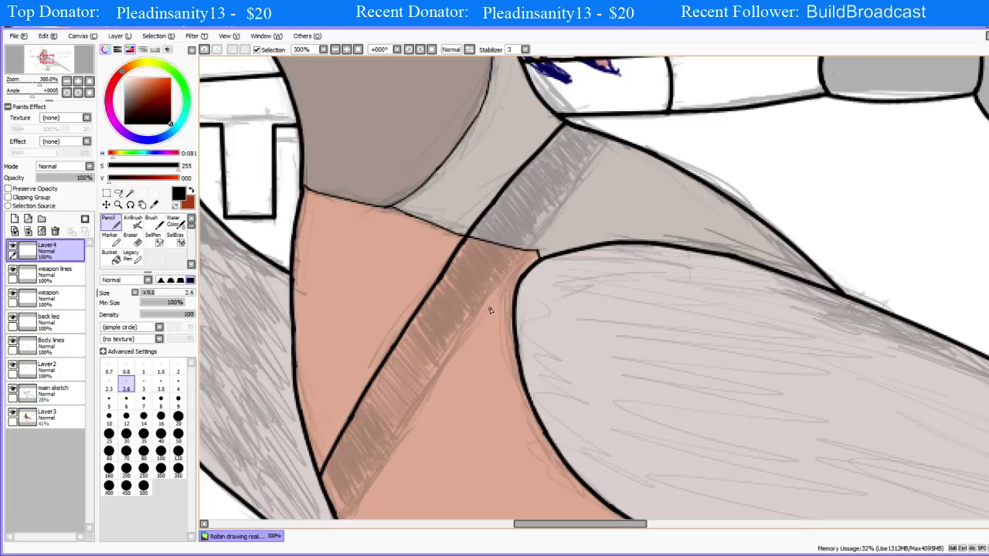
Step: Try to draw the belt's lower back edge upward from the body outline with the size 2.6 Pencil
{"action": "scroll", "coordinate": [395, 445], "scroll_direction": "down", "scroll_amount": 4}
{"action": "scroll", "coordinate": [394, 445], "scroll_direction": "up", "scroll_amount": 4}
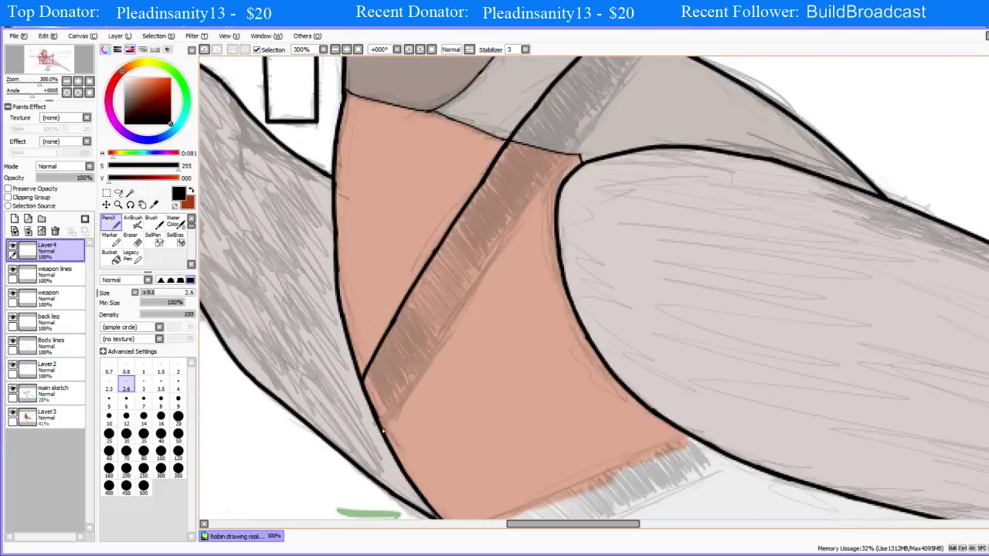
{"action": "scroll", "coordinate": [382, 429], "scroll_direction": "up", "scroll_amount": 1}
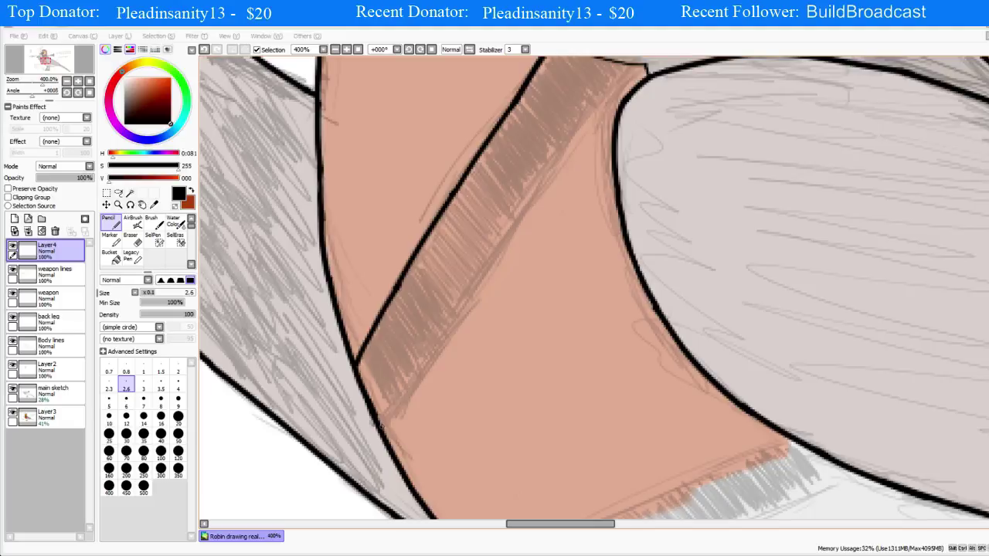
{"action": "left_click_drag", "start_coordinate": [456, 349], "coordinate": [404, 379]}
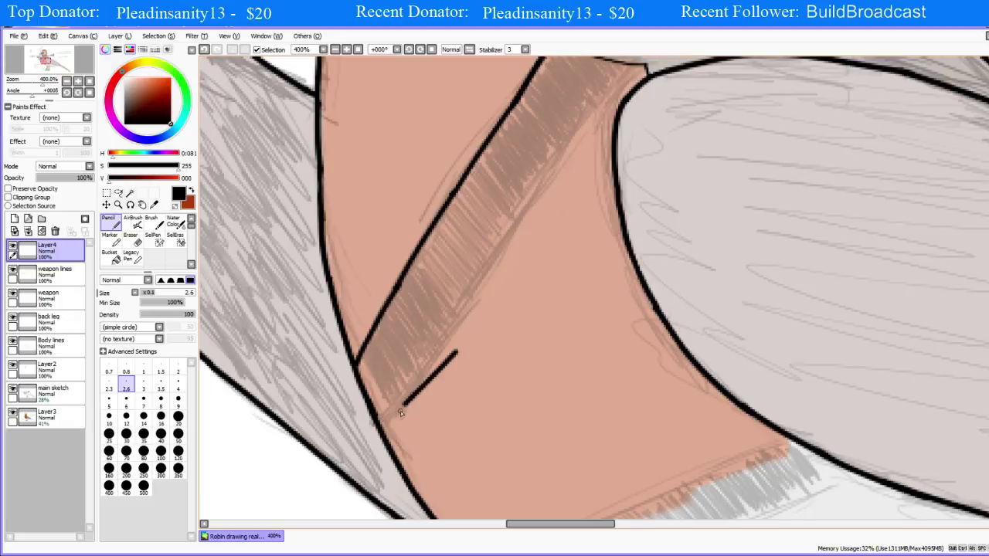
{"action": "key", "text": "ctrl+z"}
{"action": "left_click_drag", "start_coordinate": [380, 423], "coordinate": [468, 328]}
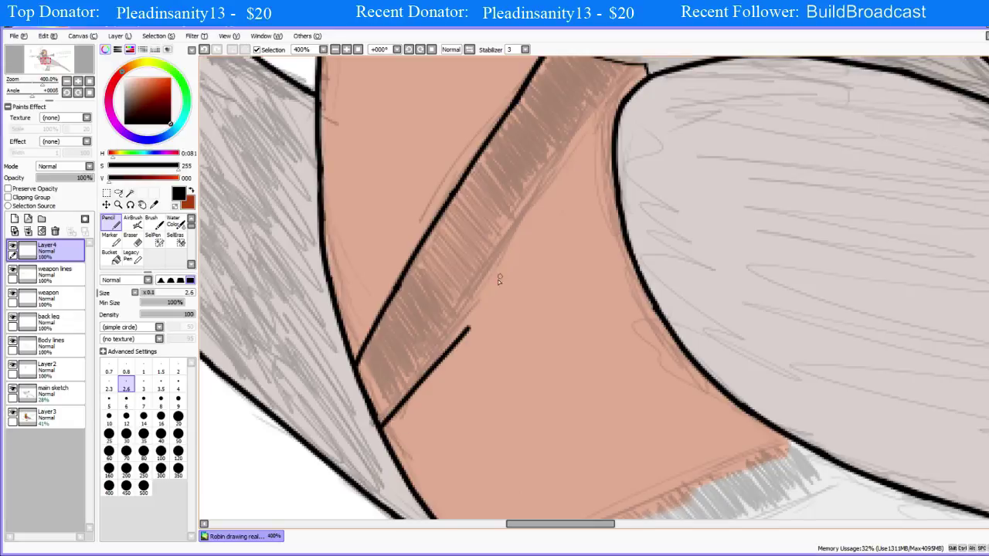
{"action": "key", "text": "ctrl+z"}
{"action": "left_click_drag", "start_coordinate": [380, 422], "coordinate": [484, 294]}
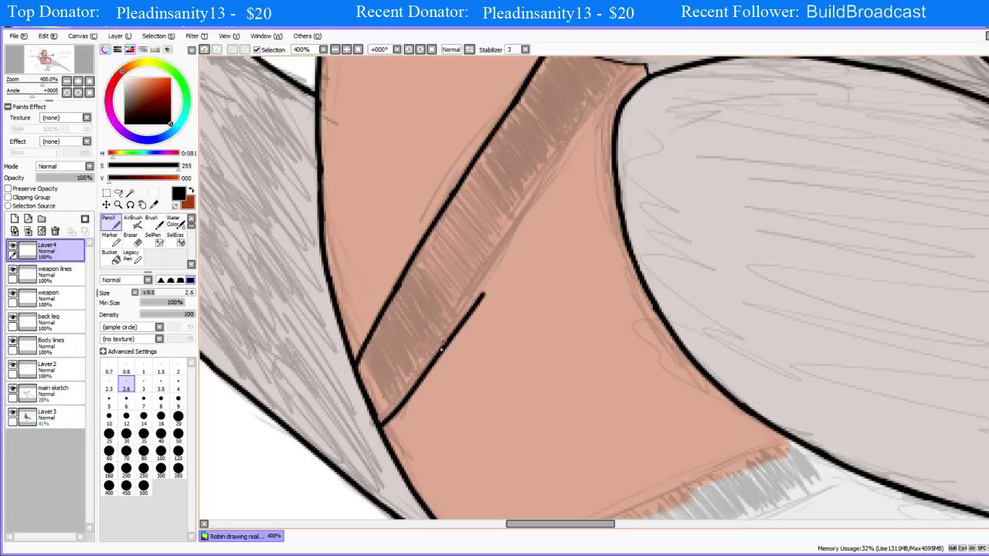
{"action": "key", "text": "ctrl+z"}
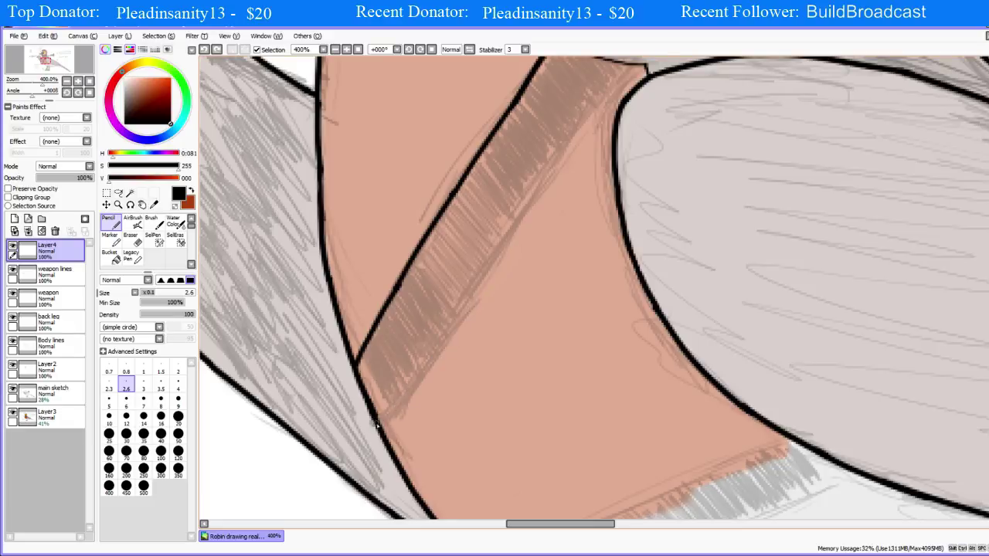
{"action": "left_click_drag", "start_coordinate": [380, 422], "coordinate": [479, 311]}
{"action": "key", "text": "ctrl+z"}
Step: Try to draw the belt's back edge downward from the shoulder outline toward the chest
{"action": "scroll", "coordinate": [518, 246], "scroll_direction": "down", "scroll_amount": 4}
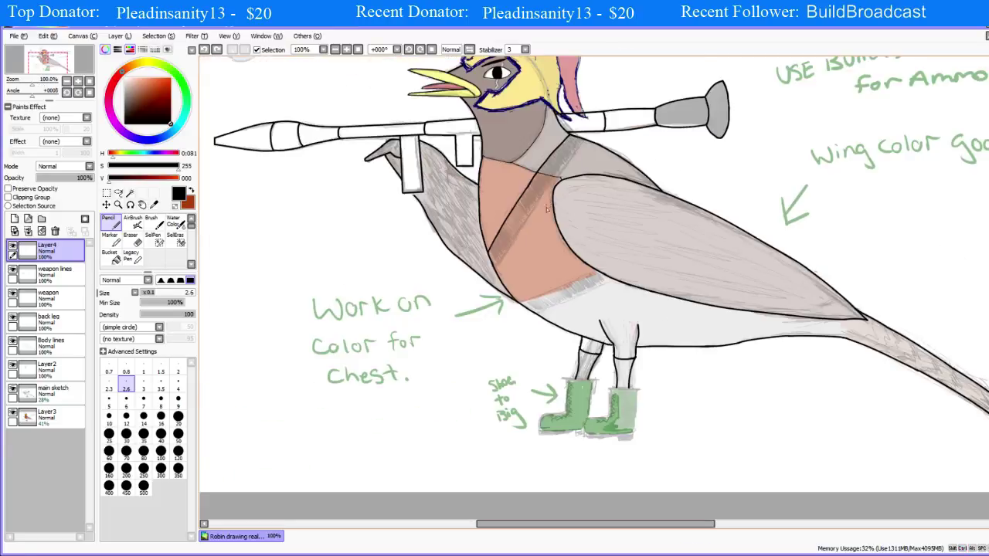
{"action": "scroll", "coordinate": [566, 136], "scroll_direction": "up", "scroll_amount": 1}
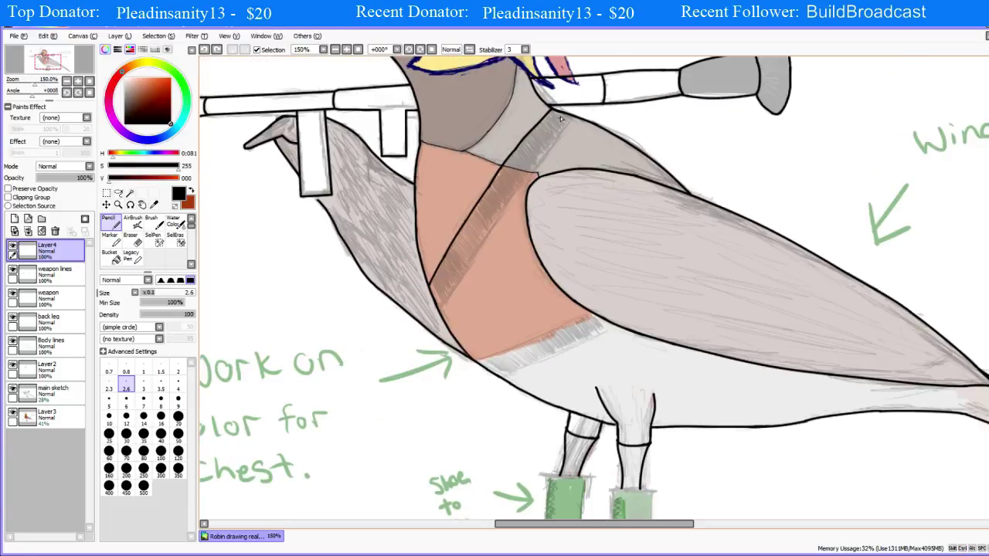
{"action": "left_click_drag", "start_coordinate": [555, 110], "coordinate": [503, 170]}
{"action": "scroll", "coordinate": [573, 130], "scroll_direction": "up", "scroll_amount": 3}
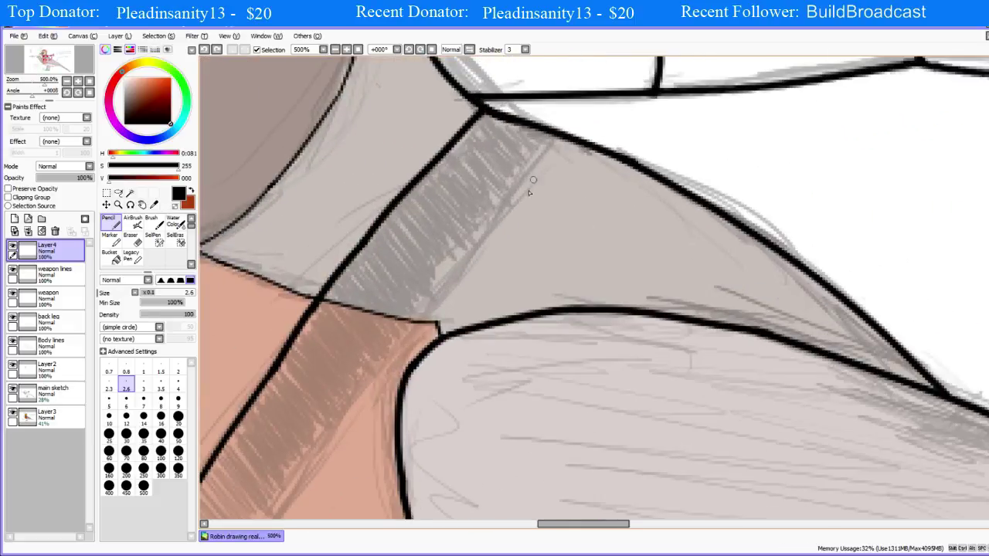
{"action": "scroll", "coordinate": [529, 192], "scroll_direction": "down", "scroll_amount": 4}
{"action": "scroll", "coordinate": [466, 339], "scroll_direction": "up", "scroll_amount": 1}
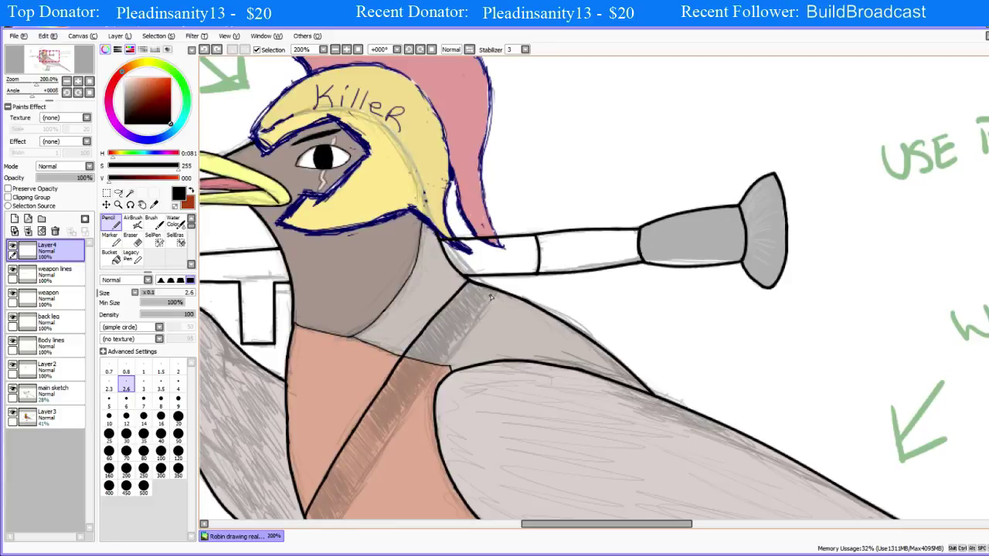
{"action": "left_click_drag", "start_coordinate": [493, 295], "coordinate": [439, 365]}
{"action": "key", "text": "ctrl+z"}
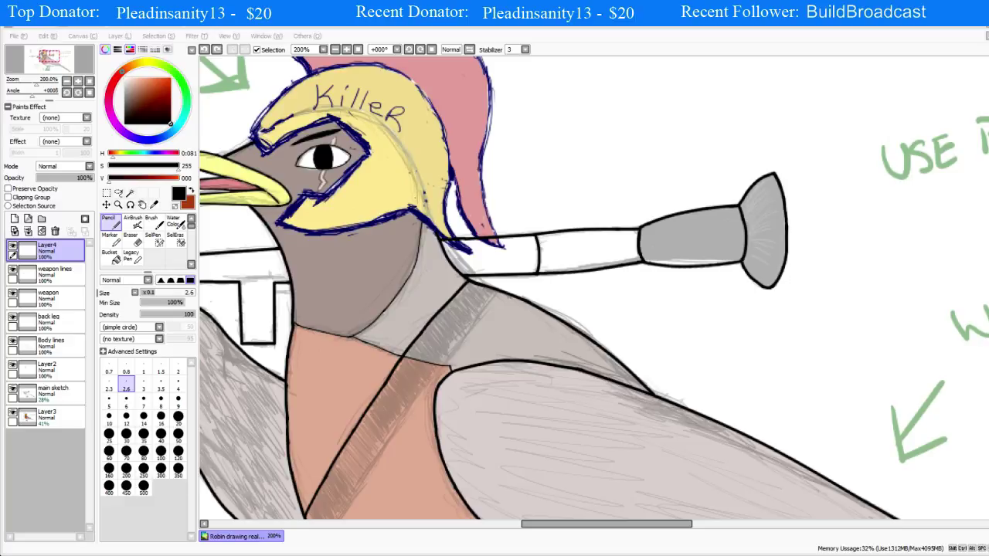
{"action": "key", "text": "alt+Tab"}
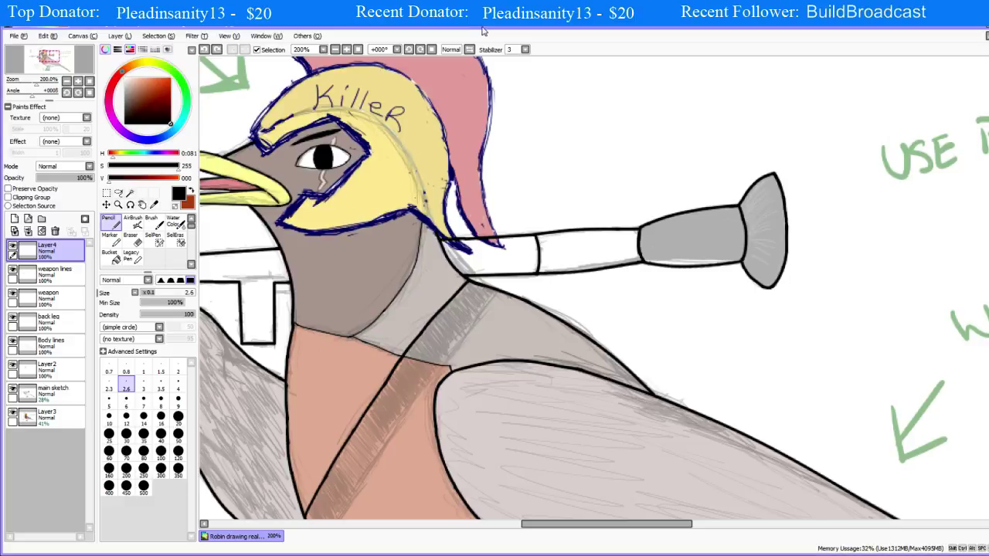
{"action": "scroll", "coordinate": [901, 341], "scroll_direction": "down", "scroll_amount": 4}
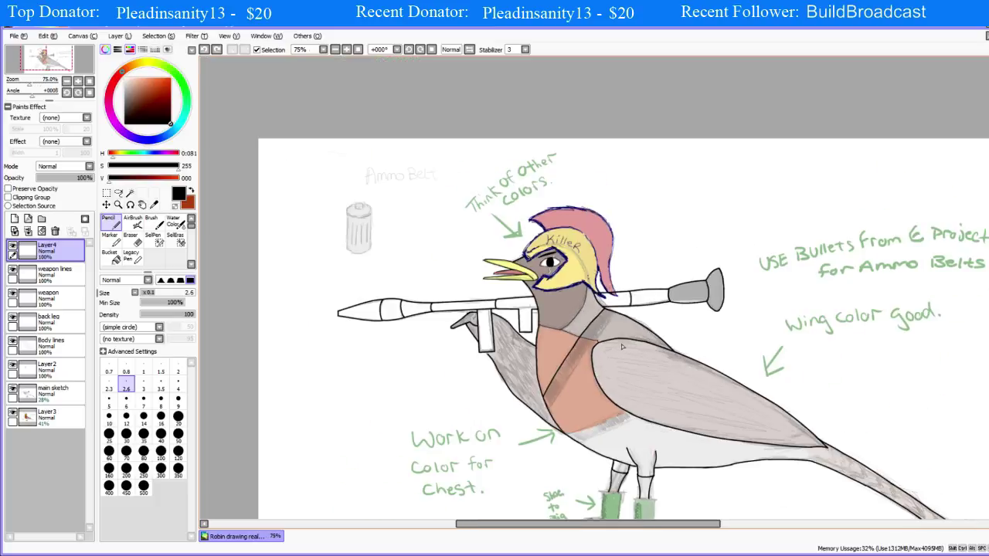
{"action": "scroll", "coordinate": [602, 388], "scroll_direction": "down", "scroll_amount": 1}
{"action": "scroll", "coordinate": [602, 388], "scroll_direction": "up", "scroll_amount": 5}
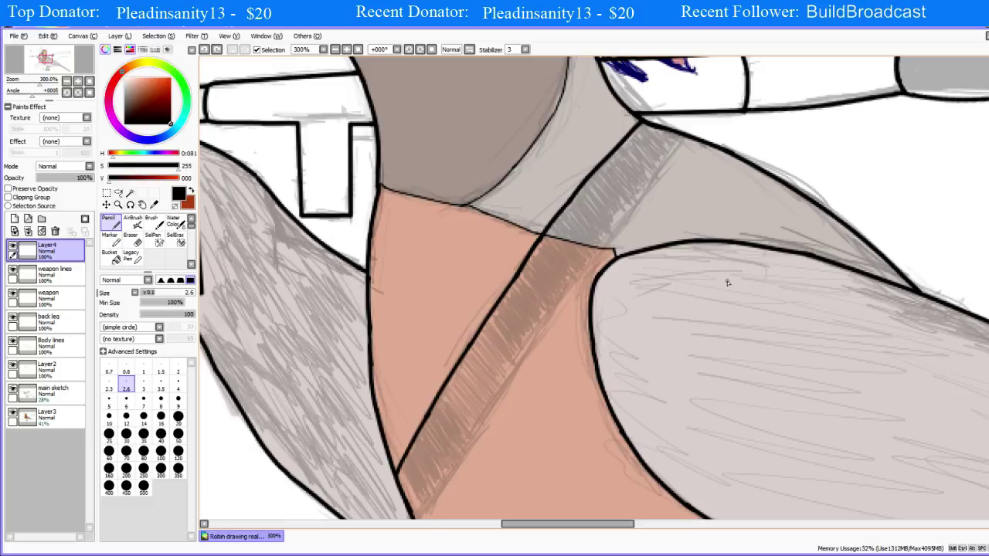
{"action": "scroll", "coordinate": [727, 282], "scroll_direction": "down", "scroll_amount": 1}
{"action": "scroll", "coordinate": [564, 184], "scroll_direction": "down", "scroll_amount": 1}
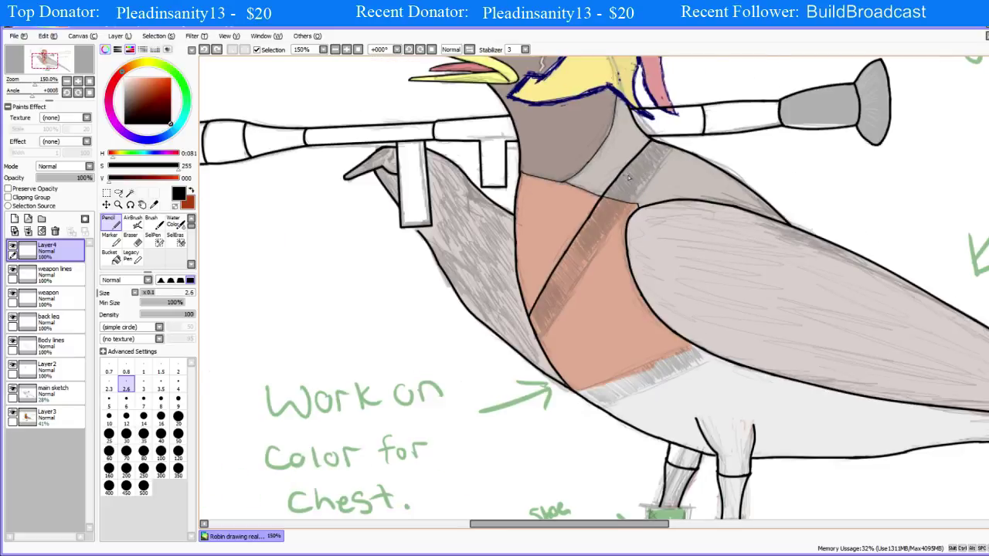
Step: Draw the belt's upper back edge from the shoulder outline down past the chest's upper border, redrawing until it follows the sketched belt
{"action": "scroll", "coordinate": [628, 177], "scroll_direction": "up", "scroll_amount": 2}
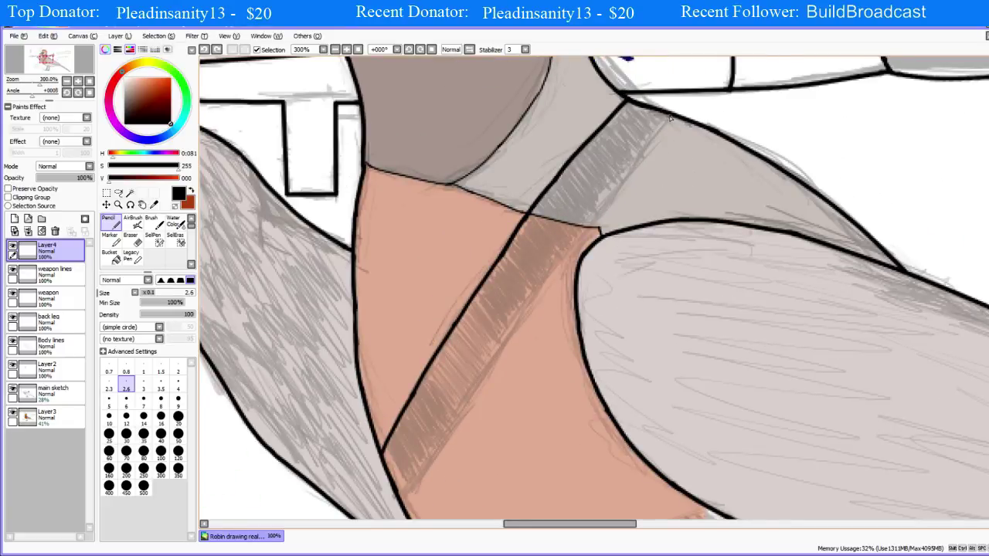
{"action": "left_click_drag", "start_coordinate": [669, 117], "coordinate": [614, 199]}
{"action": "key", "text": "ctrl+z"}
{"action": "left_click_drag", "start_coordinate": [669, 115], "coordinate": [562, 241]}
{"action": "key", "text": "ctrl+z"}
{"action": "left_click_drag", "start_coordinate": [669, 115], "coordinate": [568, 272]}
{"action": "key", "text": "ctrl+z"}
{"action": "left_click_drag", "start_coordinate": [669, 117], "coordinate": [570, 252]}
{"action": "key", "text": "ctrl+z"}
{"action": "left_click_drag", "start_coordinate": [669, 116], "coordinate": [473, 375]}
{"action": "key", "text": "ctrl+z"}
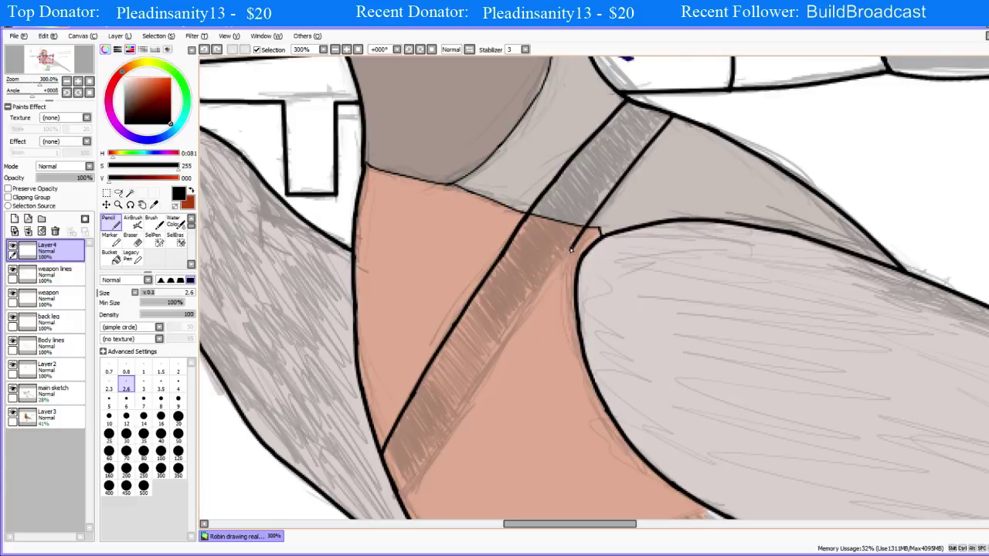
Step: Try to extend the belt's upper back edge down across the chest
{"action": "left_click_drag", "start_coordinate": [572, 249], "coordinate": [480, 377]}
{"action": "key", "text": "ctrl+z"}
{"action": "left_click_drag", "start_coordinate": [572, 249], "coordinate": [480, 377]}
{"action": "key", "text": "ctrl+z"}
Step: Draw the belt's lower back edge from the body outline up across the chest, redrawing until it follows the sketch
{"action": "left_click_drag", "start_coordinate": [408, 501], "coordinate": [476, 417]}
{"action": "key", "text": "ctrl+z"}
{"action": "left_click_drag", "start_coordinate": [397, 504], "coordinate": [469, 426]}
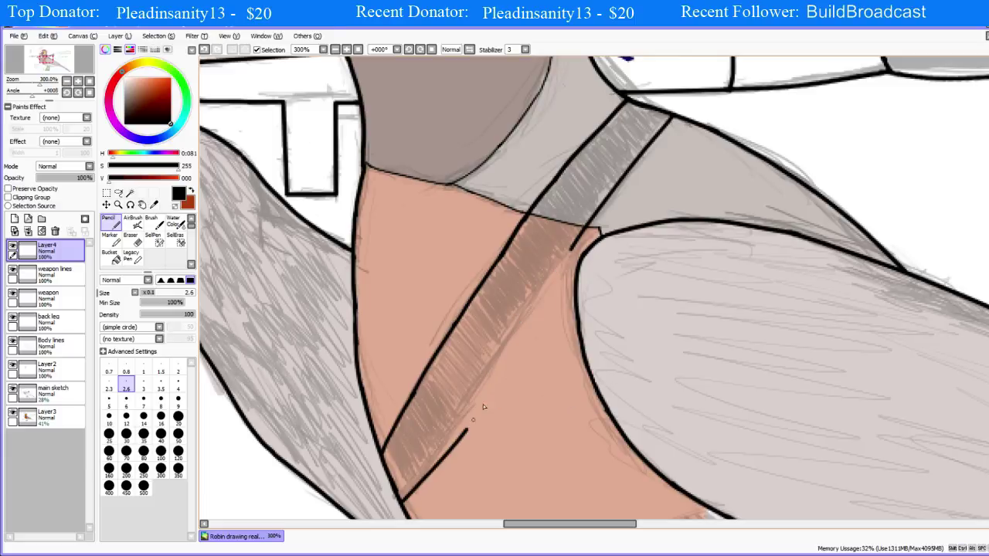
{"action": "key", "text": "ctrl+z"}
{"action": "left_click_drag", "start_coordinate": [399, 501], "coordinate": [489, 380]}
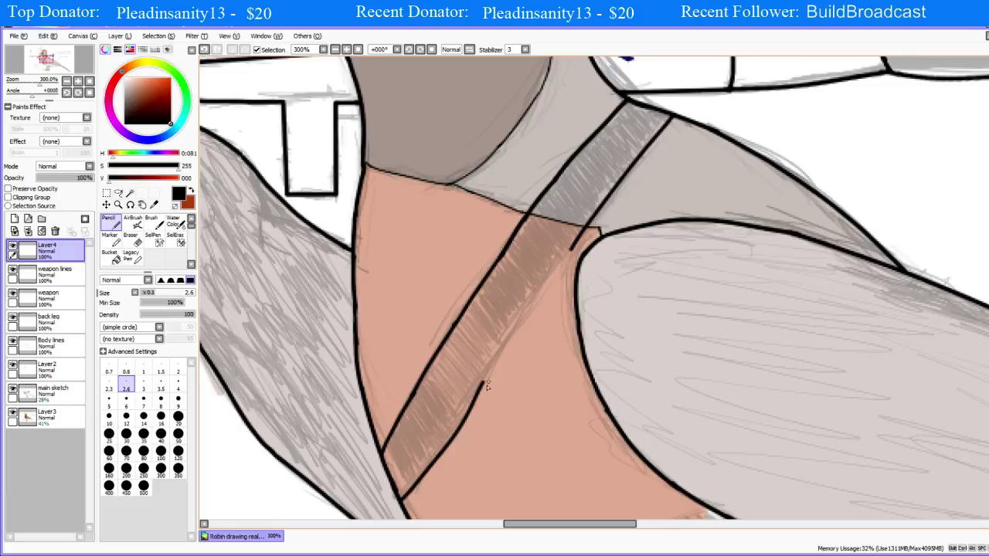
{"action": "key", "text": "ctrl+z"}
{"action": "left_click_drag", "start_coordinate": [398, 495], "coordinate": [508, 359]}
{"action": "key", "text": "ctrl+z"}
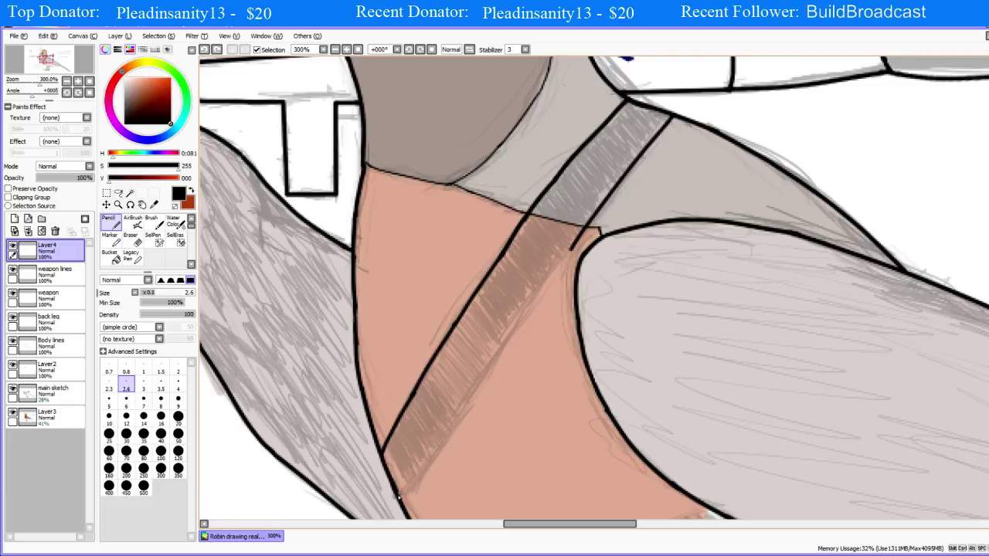
{"action": "left_click_drag", "start_coordinate": [399, 499], "coordinate": [595, 230]}
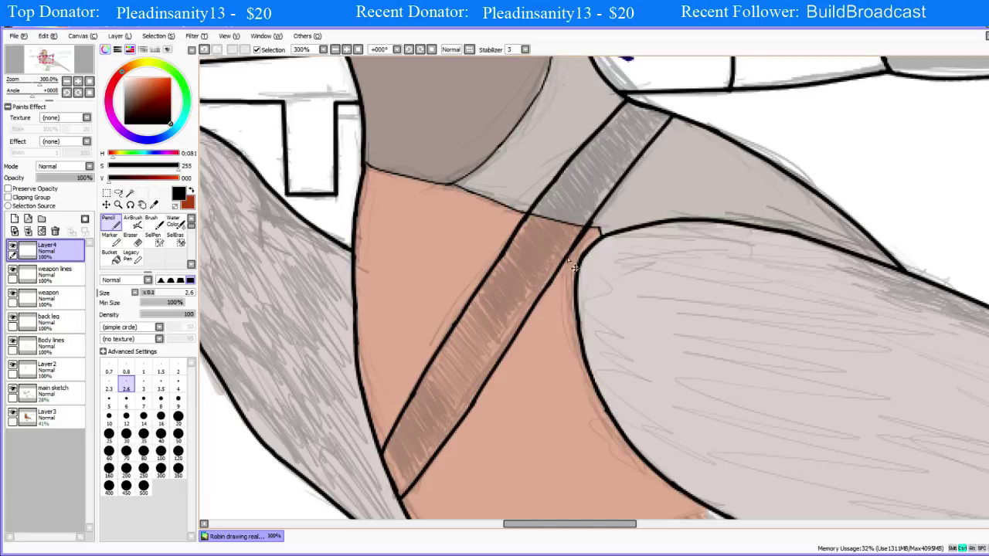
Step: Close the gap in the belt's back edge beside the wing, redrawing the connecting stroke until both sections join smoothly
{"action": "key", "text": "ctrl+z"}
{"action": "mouse_move", "coordinate": [550, 284]}
{"action": "left_mouse_down"}
{"action": "mouse_move", "coordinate": [577, 235]}
{"action": "mouse_move", "coordinate": [541, 305]}
{"action": "left_mouse_up"}
{"action": "key", "text": "ctrl+z"}
{"action": "key", "text": "ctrl+z"}
{"action": "mouse_move", "coordinate": [572, 247]}
{"action": "left_mouse_down"}
{"action": "mouse_move", "coordinate": [545, 303]}
{"action": "mouse_move", "coordinate": [578, 241]}
{"action": "left_mouse_up"}
{"action": "key", "text": "ctrl+z"}
{"action": "key", "text": "ctrl+z"}
{"action": "left_click_drag", "start_coordinate": [550, 287], "coordinate": [570, 248]}
{"action": "key", "text": "ctrl+z"}
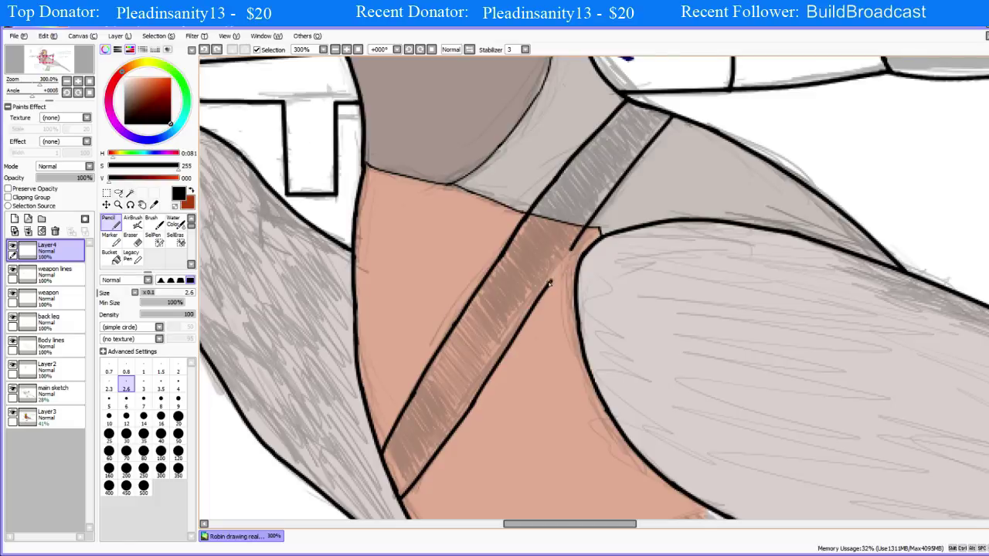
{"action": "mouse_move", "coordinate": [550, 286]}
{"action": "left_mouse_down"}
{"action": "mouse_move", "coordinate": [575, 242]}
{"action": "mouse_move", "coordinate": [576, 258]}
{"action": "mouse_move", "coordinate": [573, 250]}
{"action": "mouse_move", "coordinate": [546, 292]}
{"action": "left_mouse_up"}
{"action": "key", "text": "ctrl+z"}
{"action": "key", "text": "ctrl+z"}
{"action": "left_click_drag", "start_coordinate": [574, 249], "coordinate": [551, 282]}
{"action": "left_click_drag", "start_coordinate": [574, 248], "coordinate": [550, 284]}
{"action": "key", "text": "ctrl+z"}
{"action": "left_click_drag", "start_coordinate": [573, 248], "coordinate": [550, 286]}
{"action": "key", "text": "ctrl+z"}
{"action": "mouse_move", "coordinate": [574, 247]}
{"action": "left_mouse_down"}
{"action": "mouse_move", "coordinate": [551, 283]}
{"action": "mouse_move", "coordinate": [578, 239]}
{"action": "left_mouse_up"}
{"action": "key", "text": "ctrl+z"}
{"action": "key", "text": "ctrl+z"}
{"action": "left_click_drag", "start_coordinate": [550, 285], "coordinate": [577, 240]}
{"action": "key", "text": "ctrl+z"}
{"action": "left_click_drag", "start_coordinate": [550, 285], "coordinate": [576, 241]}
{"action": "key", "text": "ctrl+z"}
{"action": "left_click_drag", "start_coordinate": [549, 286], "coordinate": [576, 241]}
{"action": "key", "text": "ctrl+z"}
{"action": "left_click_drag", "start_coordinate": [550, 285], "coordinate": [576, 242]}
{"action": "key", "text": "ctrl+z"}
{"action": "mouse_move", "coordinate": [550, 285]}
{"action": "left_mouse_down"}
{"action": "mouse_move", "coordinate": [577, 245]}
{"action": "mouse_move", "coordinate": [579, 260]}
{"action": "mouse_move", "coordinate": [573, 249]}
{"action": "mouse_move", "coordinate": [540, 301]}
{"action": "mouse_move", "coordinate": [545, 293]}
{"action": "mouse_move", "coordinate": [554, 298]}
{"action": "mouse_move", "coordinate": [551, 282]}
{"action": "mouse_move", "coordinate": [577, 243]}
{"action": "left_mouse_up"}
{"action": "key", "text": "ctrl+z"}
{"action": "key", "text": "ctrl+z"}
Step: Set the Eraser to size 1 and inspect the join in the belt's back edge
{"action": "key", "text": "e"}
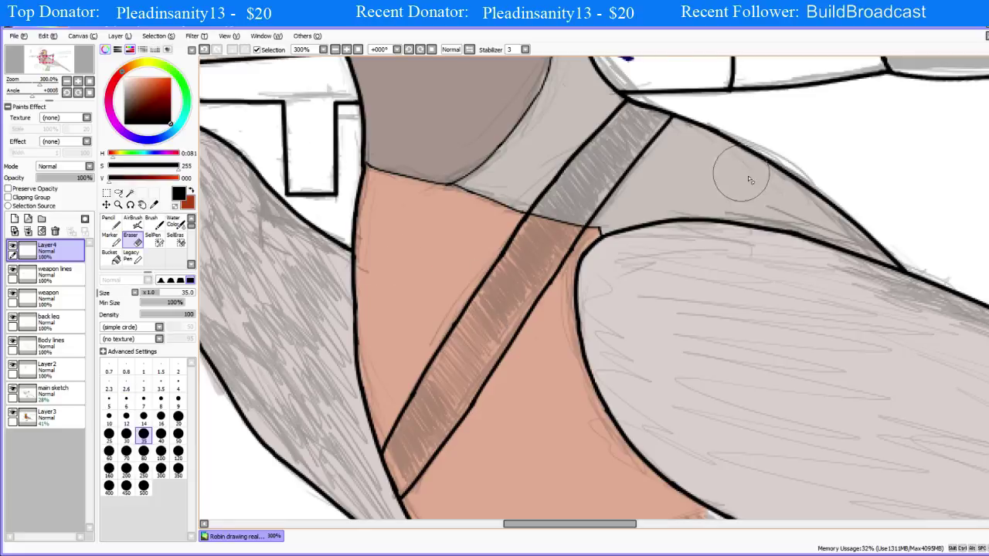
{"action": "left_click", "coordinate": [143, 372]}
{"action": "scroll", "coordinate": [554, 286], "scroll_direction": "up", "scroll_amount": 4}
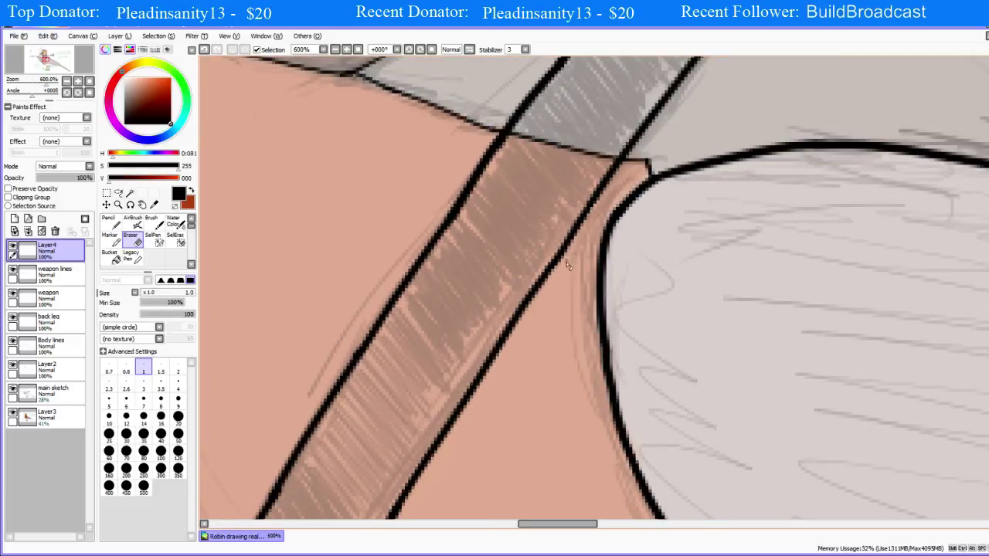
{"action": "scroll", "coordinate": [479, 324], "scroll_direction": "down", "scroll_amount": 4}
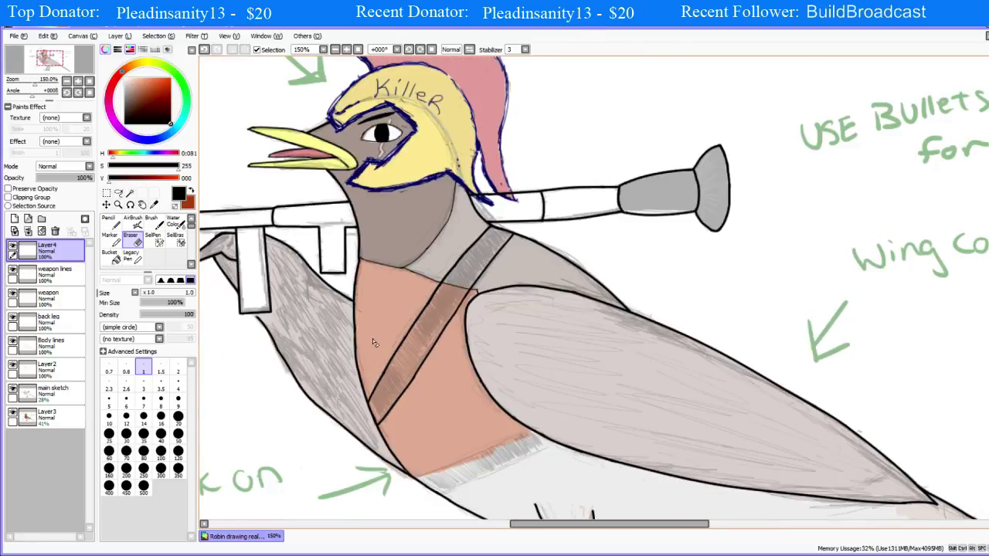
{"action": "scroll", "coordinate": [373, 343], "scroll_direction": "down", "scroll_amount": 1}
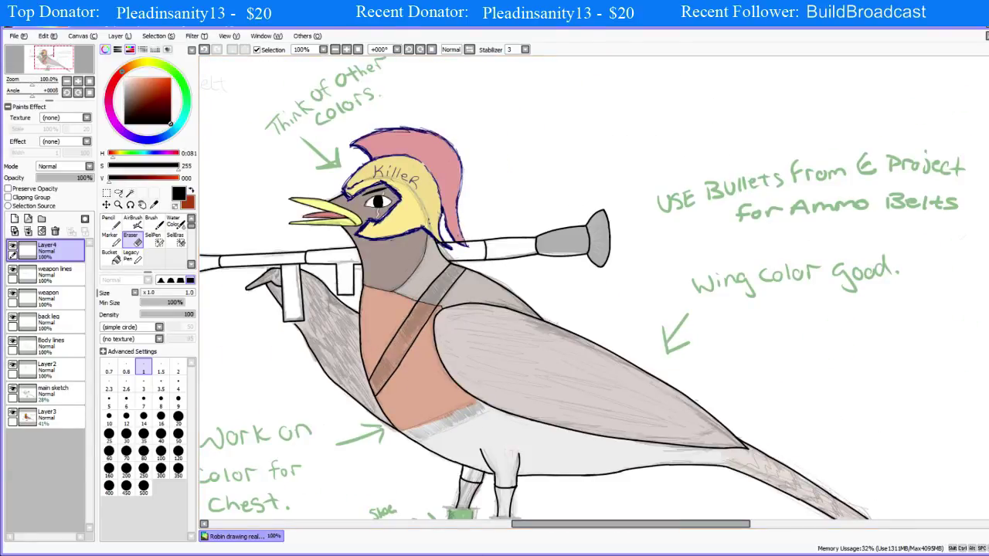
Step: Draw the first section of the orange chest's lower border from the belly outline with the size 2.6 Pencil, redrawing until it follows the color edge
{"action": "key", "text": "n"}
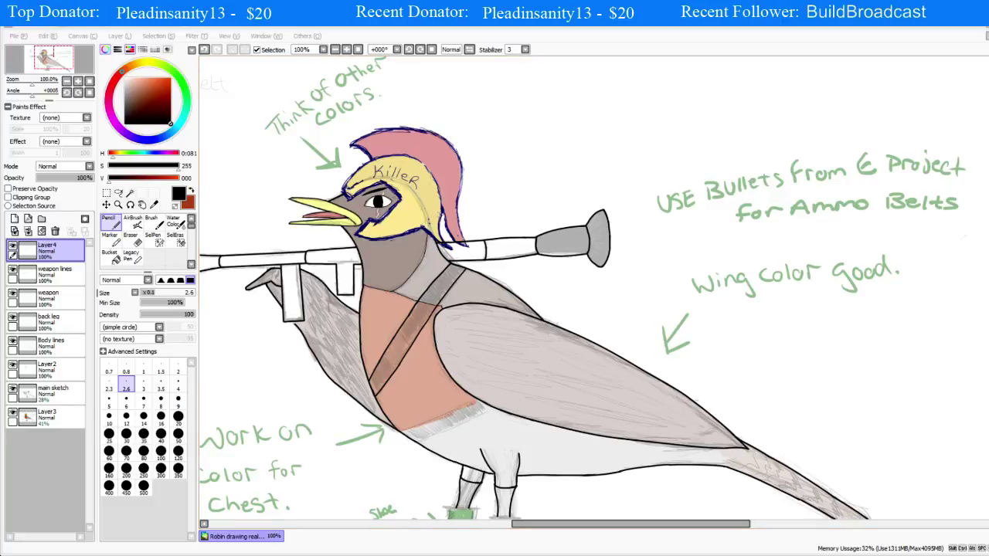
{"action": "left_click", "coordinate": [461, 108]}
{"action": "scroll", "coordinate": [430, 470], "scroll_direction": "up", "scroll_amount": 5}
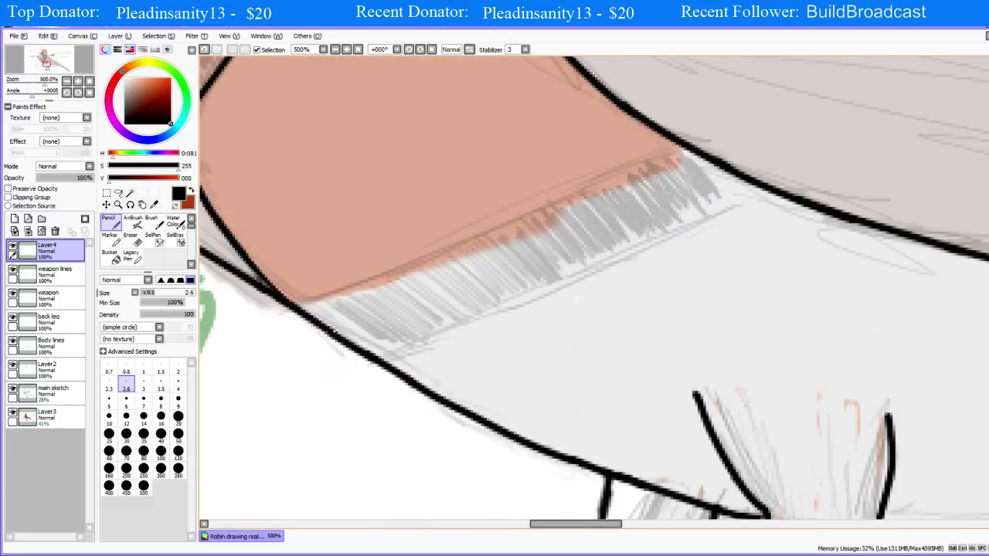
{"action": "left_click_drag", "start_coordinate": [292, 305], "coordinate": [495, 244]}
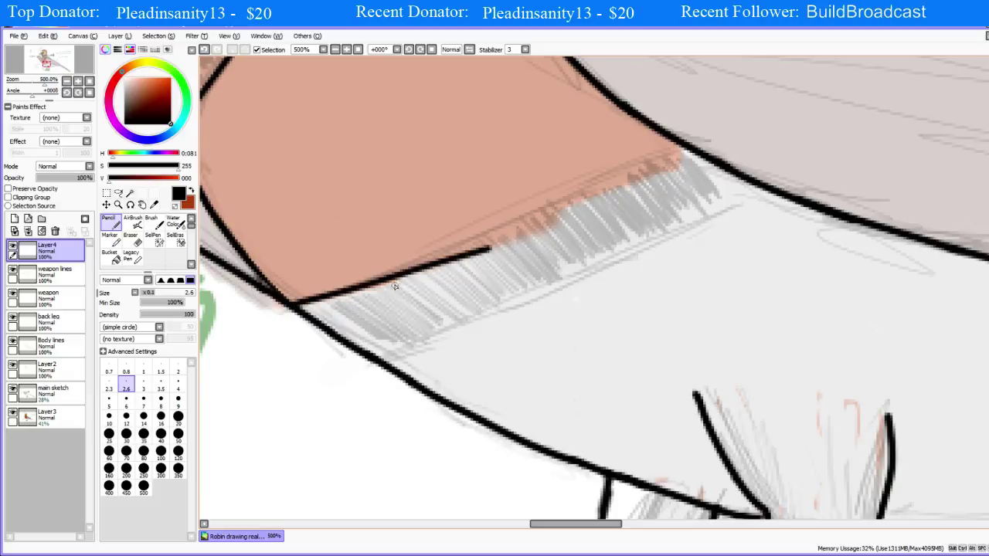
{"action": "key", "text": "ctrl+z"}
{"action": "left_click_drag", "start_coordinate": [300, 306], "coordinate": [502, 248]}
{"action": "key", "text": "ctrl+z"}
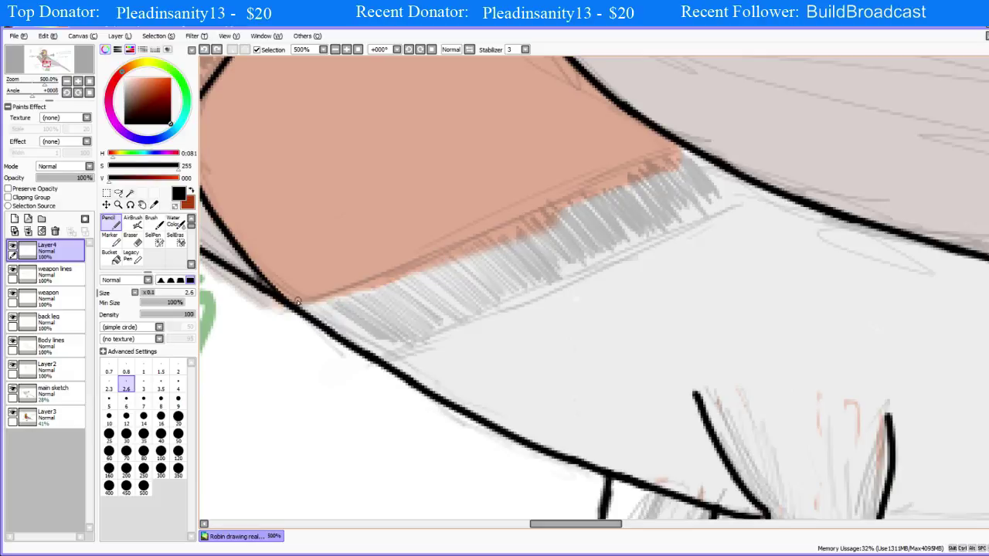
{"action": "mouse_move", "coordinate": [292, 303]}
{"action": "left_mouse_down"}
{"action": "mouse_move", "coordinate": [462, 247]}
{"action": "mouse_move", "coordinate": [601, 165]}
{"action": "left_mouse_up"}
{"action": "key", "text": "ctrl+z"}
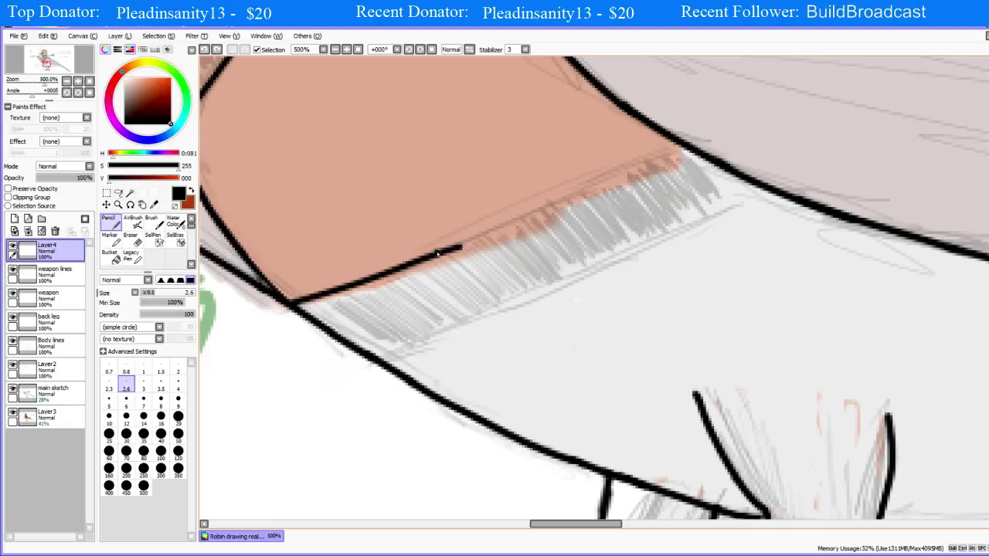
Step: Extend the chest's lower border up to the wing outline, redrawing the stroke until it reaches the wing
{"action": "left_click_drag", "start_coordinate": [441, 249], "coordinate": [622, 168]}
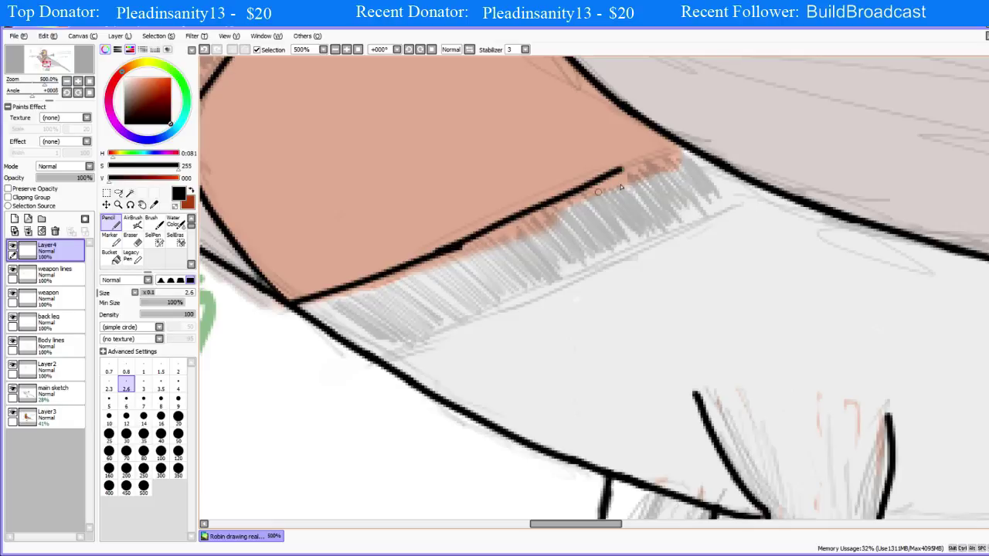
{"action": "key", "text": "ctrl+z"}
{"action": "left_click_drag", "start_coordinate": [442, 250], "coordinate": [619, 174]}
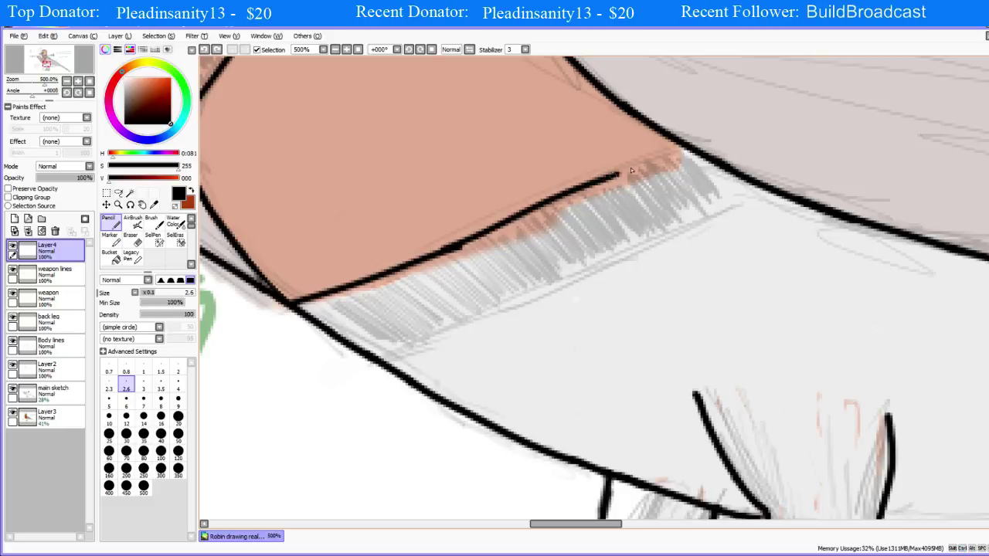
{"action": "key", "text": "ctrl+z"}
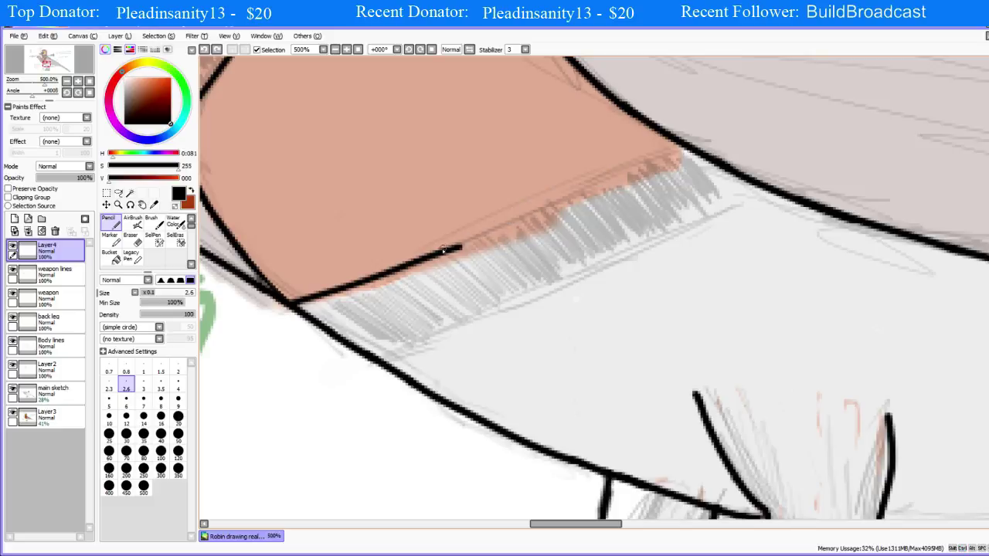
{"action": "mouse_move", "coordinate": [442, 250]}
{"action": "left_mouse_down"}
{"action": "mouse_move", "coordinate": [662, 158]}
{"action": "mouse_move", "coordinate": [447, 247]}
{"action": "left_mouse_up"}
{"action": "key", "text": "ctrl+z"}
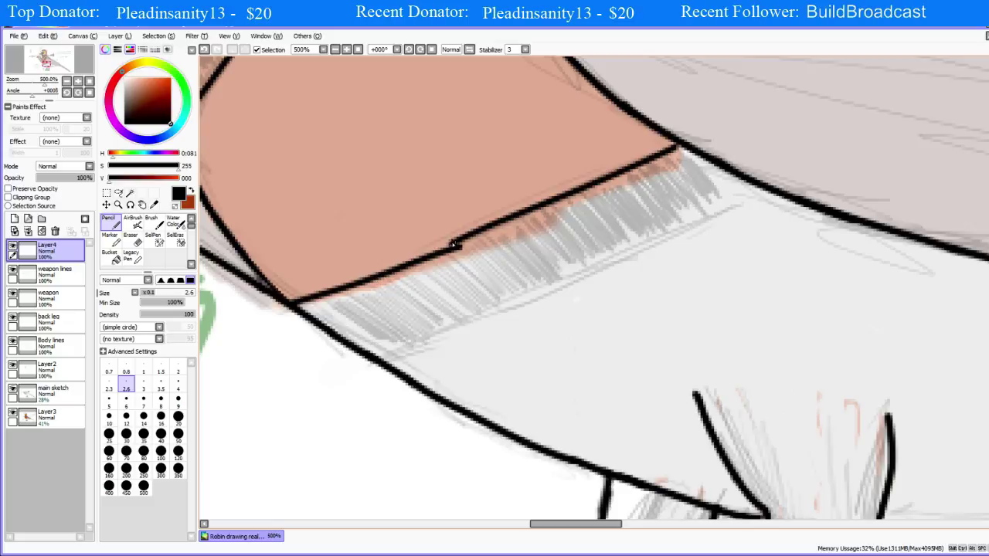
Step: Smooth the join in the orange chest's lower border with an overlapping Pencil stroke, trimming the excess along its underside with the size 1 Eraser
{"action": "left_click_drag", "start_coordinate": [453, 244], "coordinate": [372, 272]}
{"action": "key", "text": "ctrl+z"}
{"action": "left_click_drag", "start_coordinate": [458, 244], "coordinate": [352, 292]}
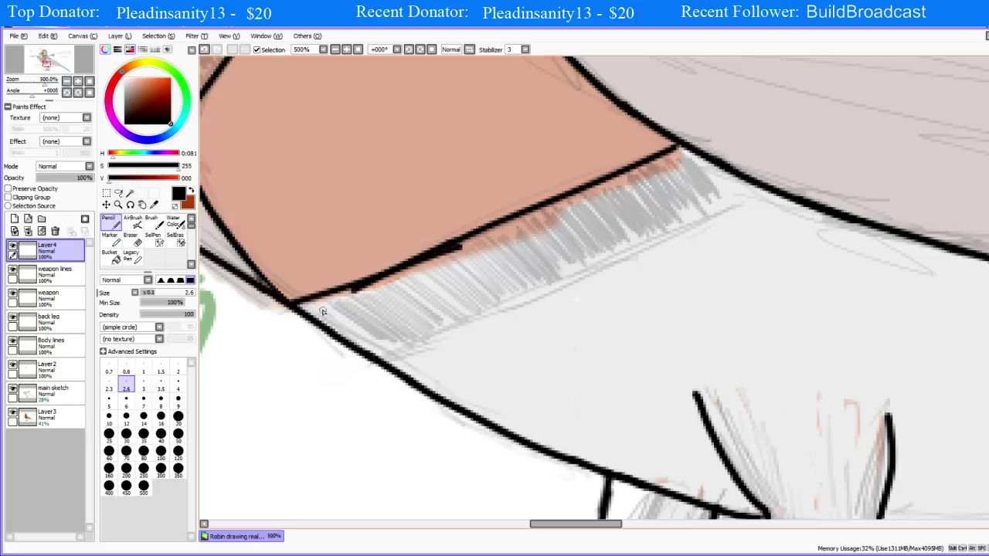
{"action": "key", "text": "e"}
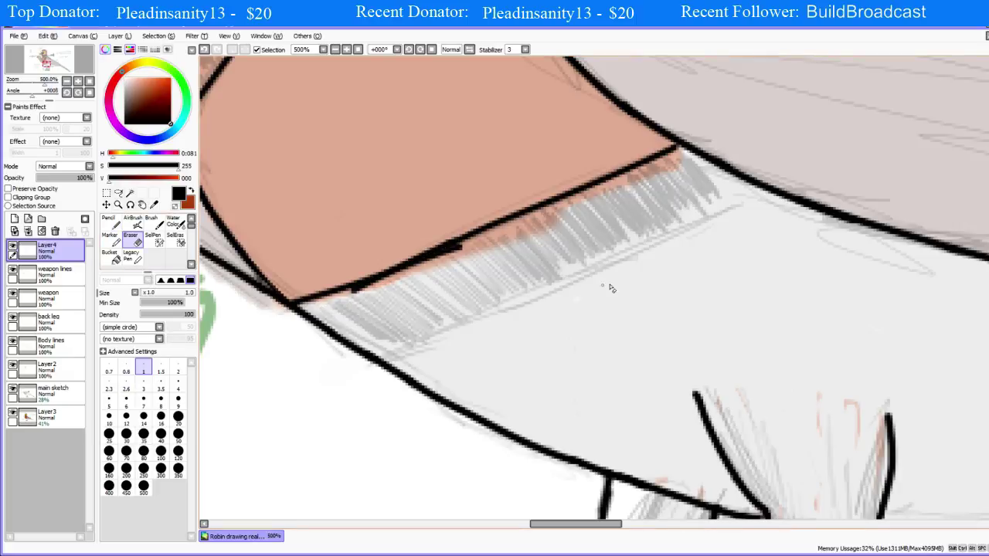
{"action": "mouse_move", "coordinate": [345, 304]}
{"action": "left_mouse_down"}
{"action": "mouse_move", "coordinate": [474, 245]}
{"action": "mouse_move", "coordinate": [410, 272]}
{"action": "left_mouse_up"}
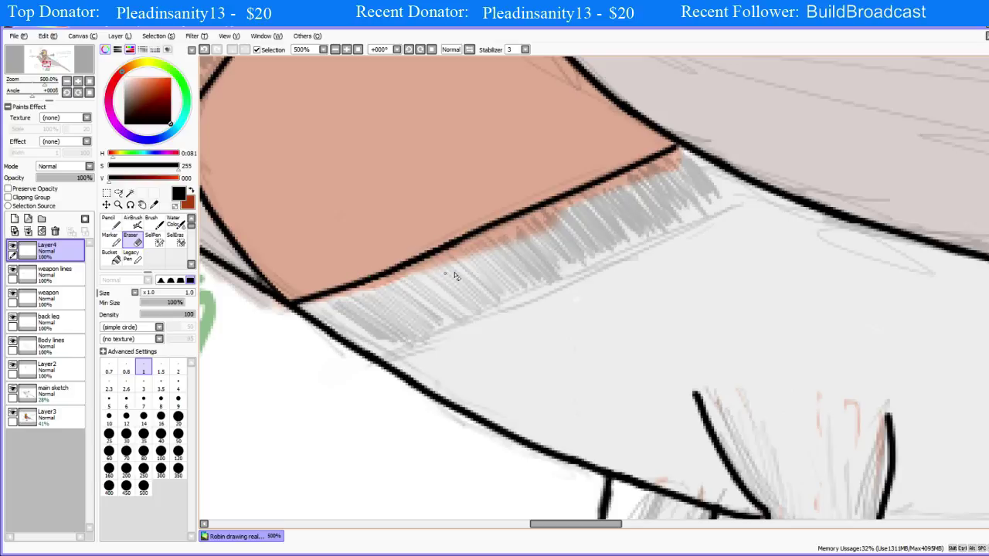
Step: Draw the gray band's lower edge from the wing outline past the belly outline with the size 2.6 Pencil, redrawing as needed, and switch to the Eraser
{"action": "scroll", "coordinate": [456, 276], "scroll_direction": "down", "scroll_amount": 3}
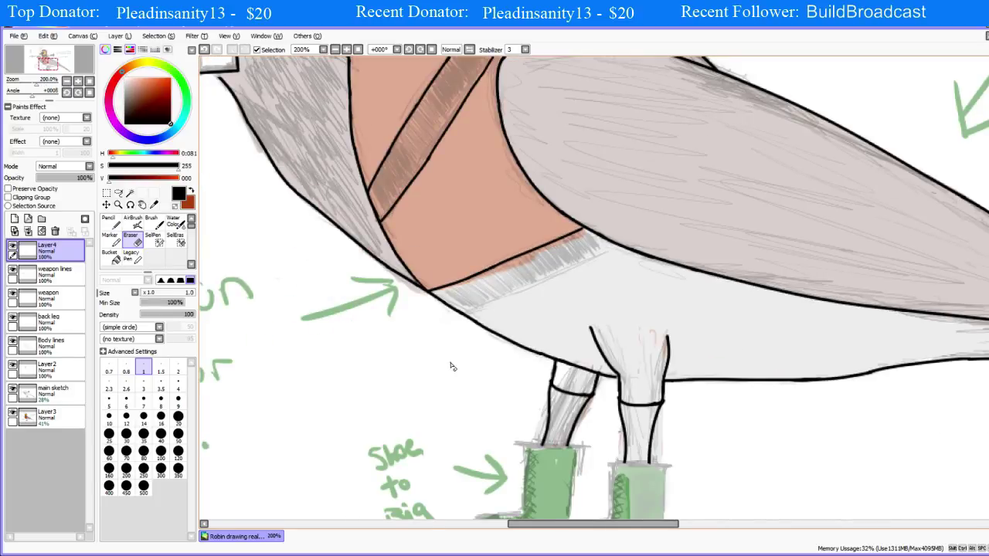
{"action": "key", "text": "n"}
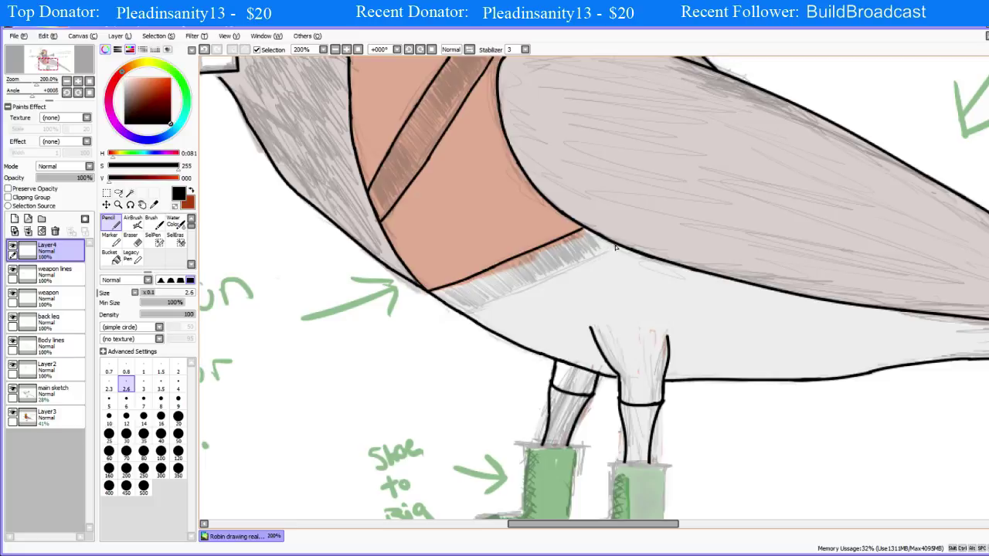
{"action": "left_click_drag", "start_coordinate": [616, 247], "coordinate": [442, 325]}
{"action": "key", "text": "ctrl+z"}
{"action": "left_click_drag", "start_coordinate": [614, 248], "coordinate": [443, 324]}
{"action": "key", "text": "ctrl+z"}
{"action": "left_click_drag", "start_coordinate": [616, 247], "coordinate": [442, 325]}
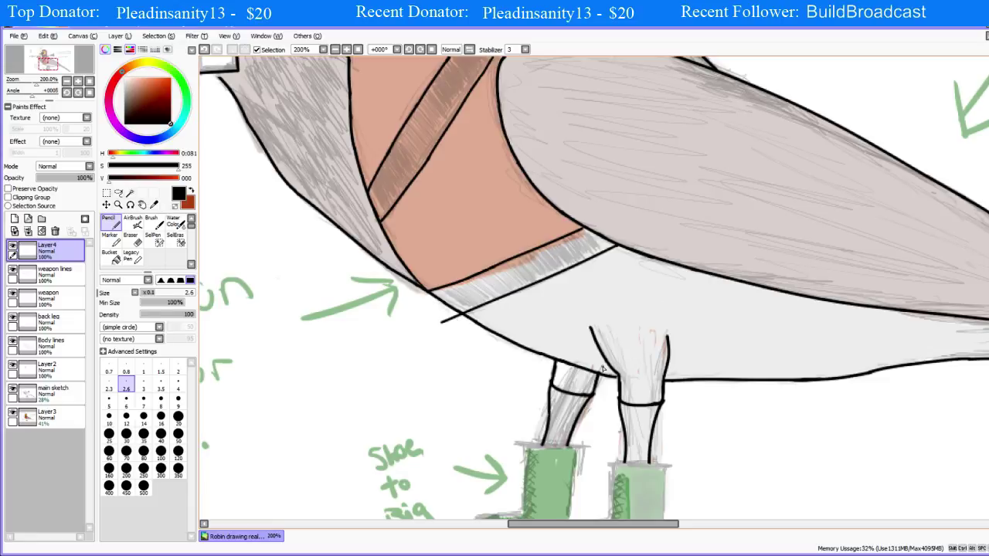
{"action": "key", "text": "e"}
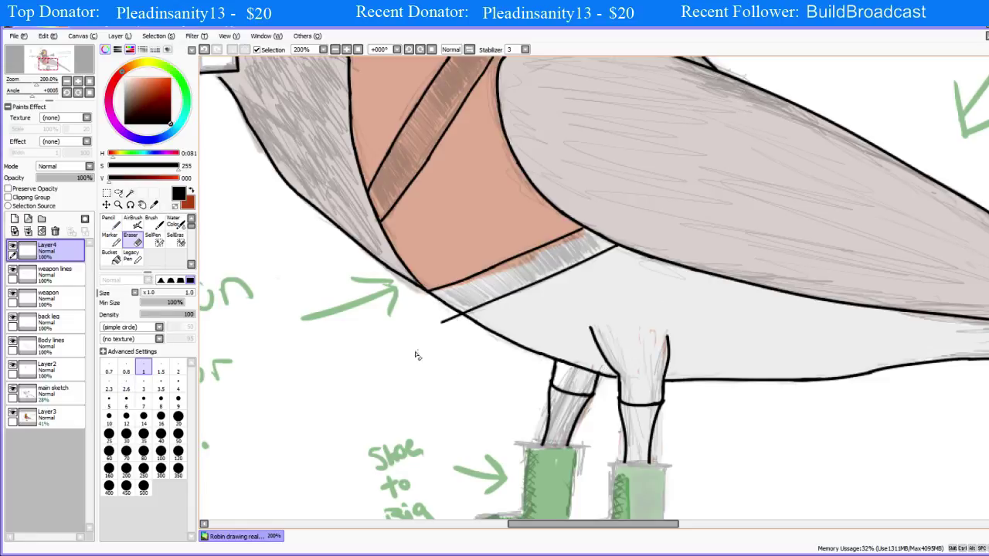